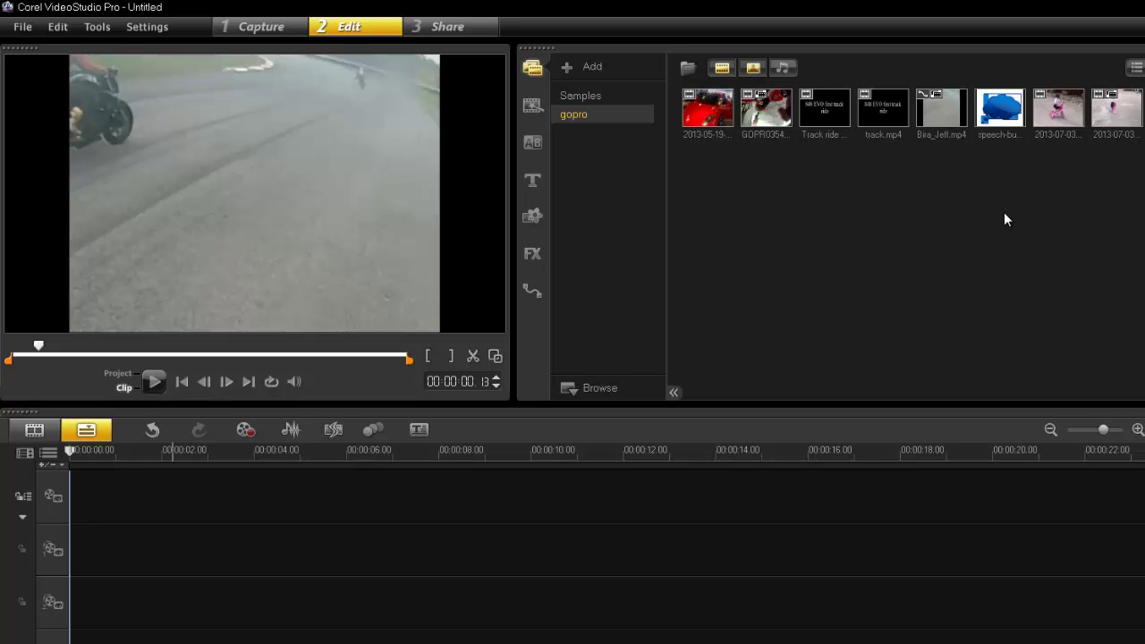
Step: Place 2013-07-03-619.mp4 on the Video Track and preview it, pausing at 00:00:03.08
drag(1116, 121, 672, 509)
click(152, 383)
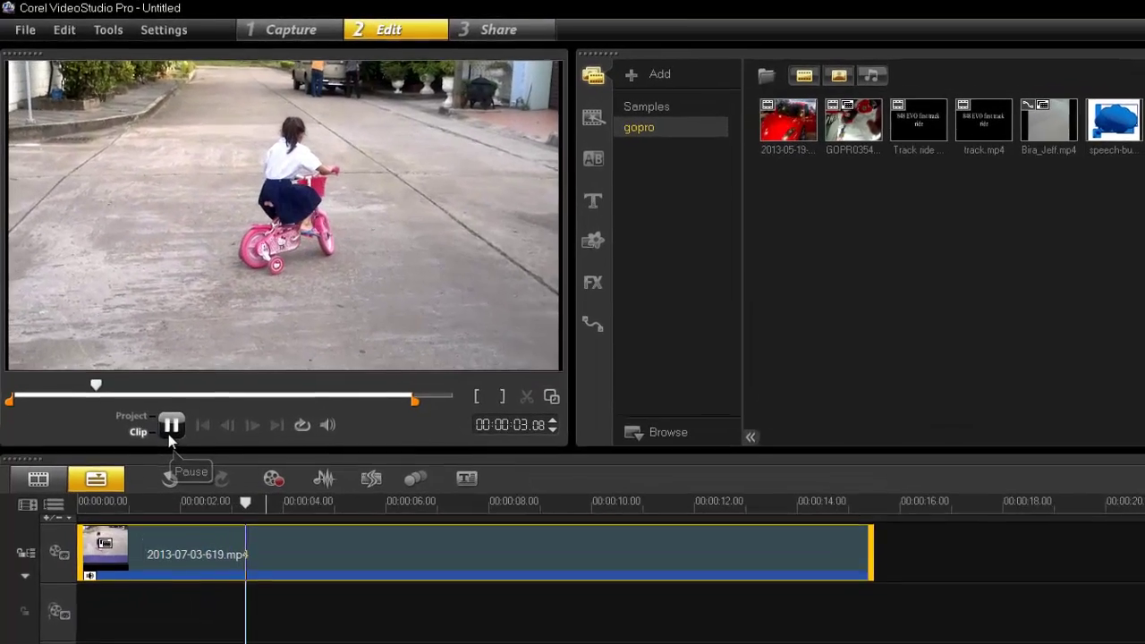
click(170, 429)
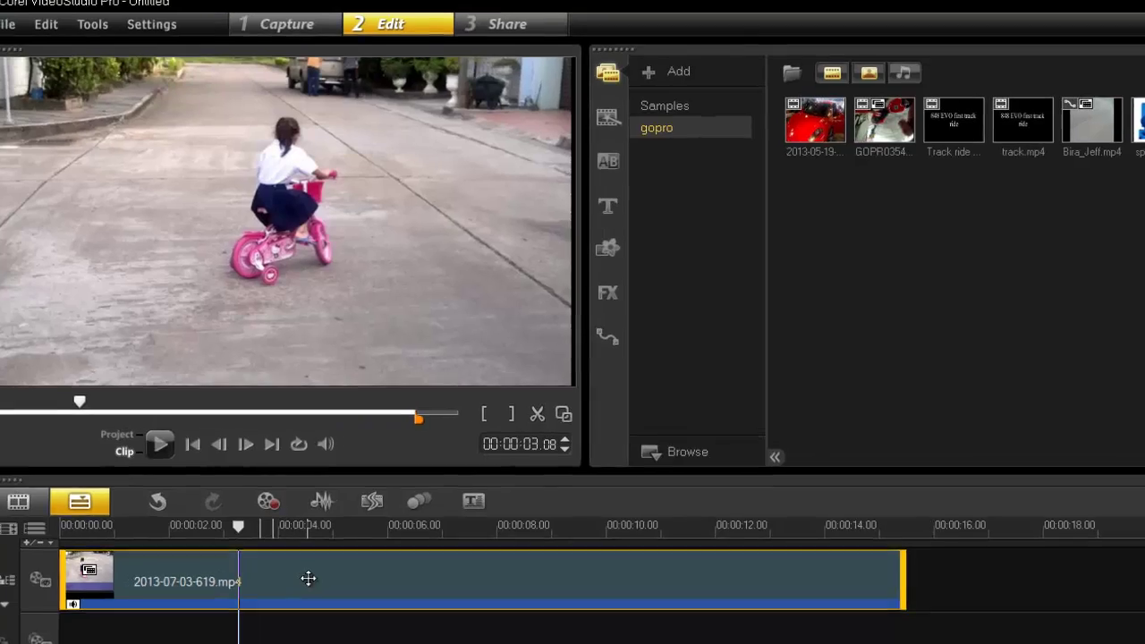
Step: Track the bike clip's motion with Tracker 01 on the girl's head and accept the result
right_click(304, 575)
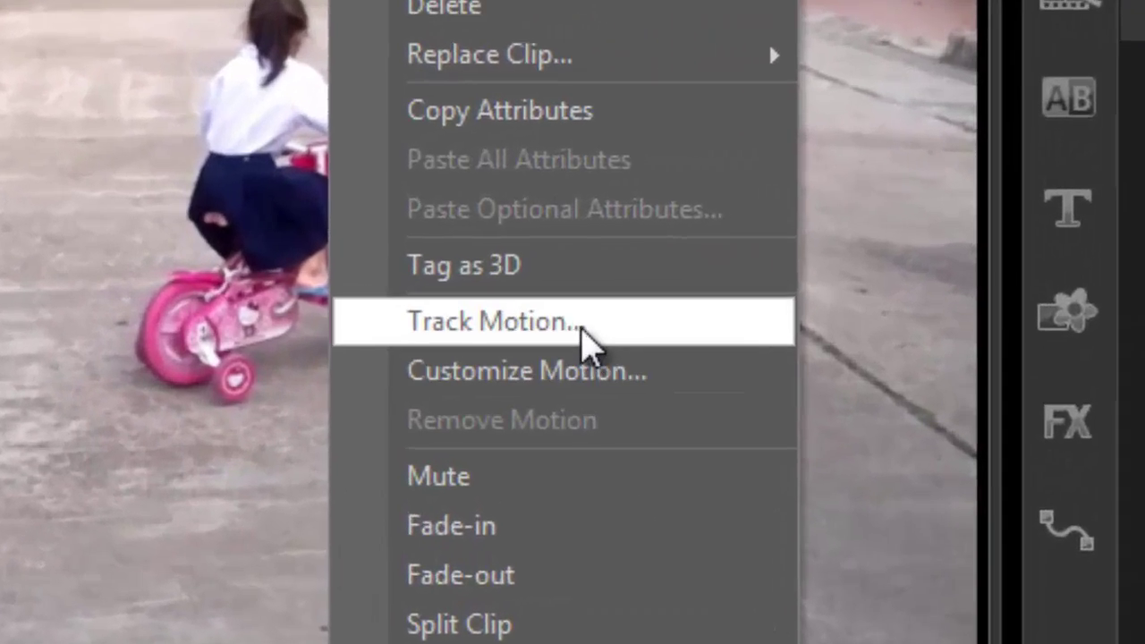
click(478, 289)
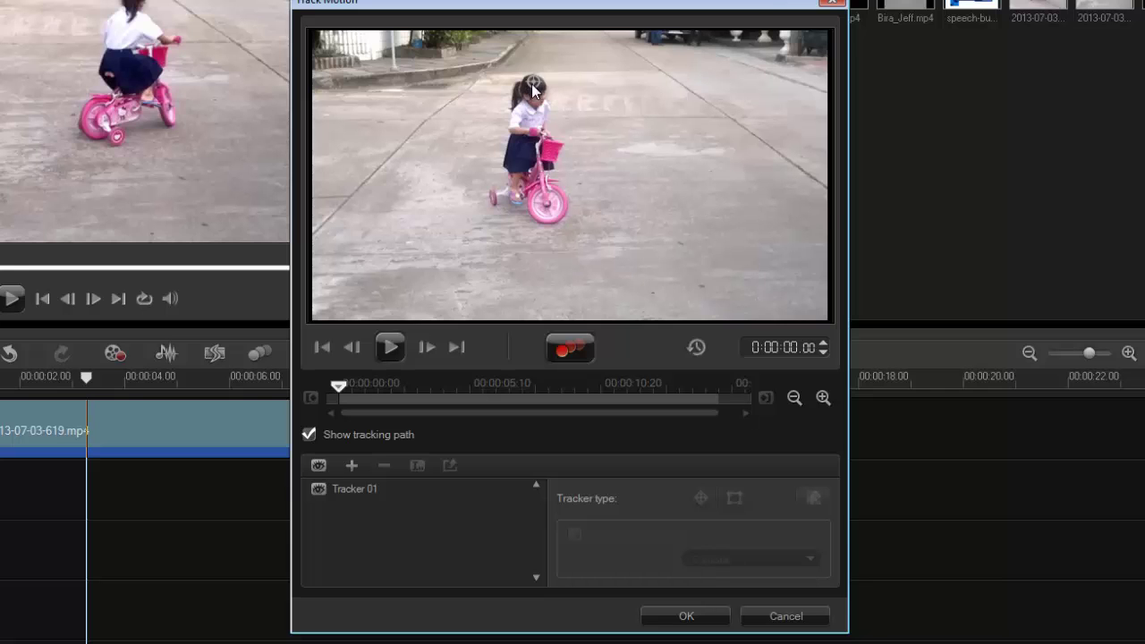
click(531, 85)
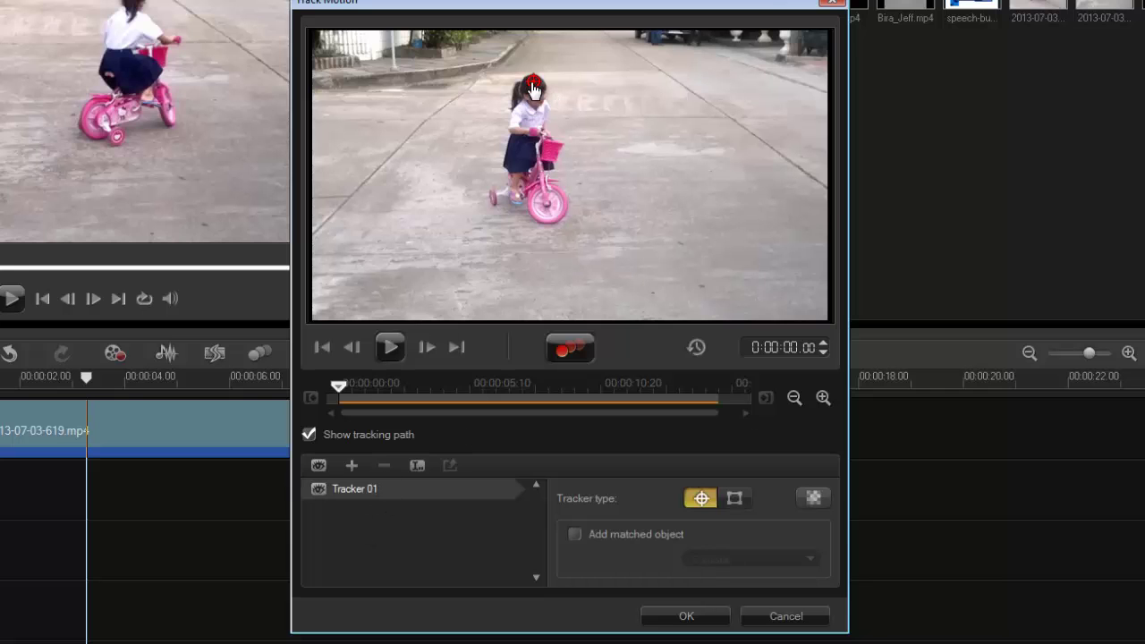
drag(531, 98, 536, 94)
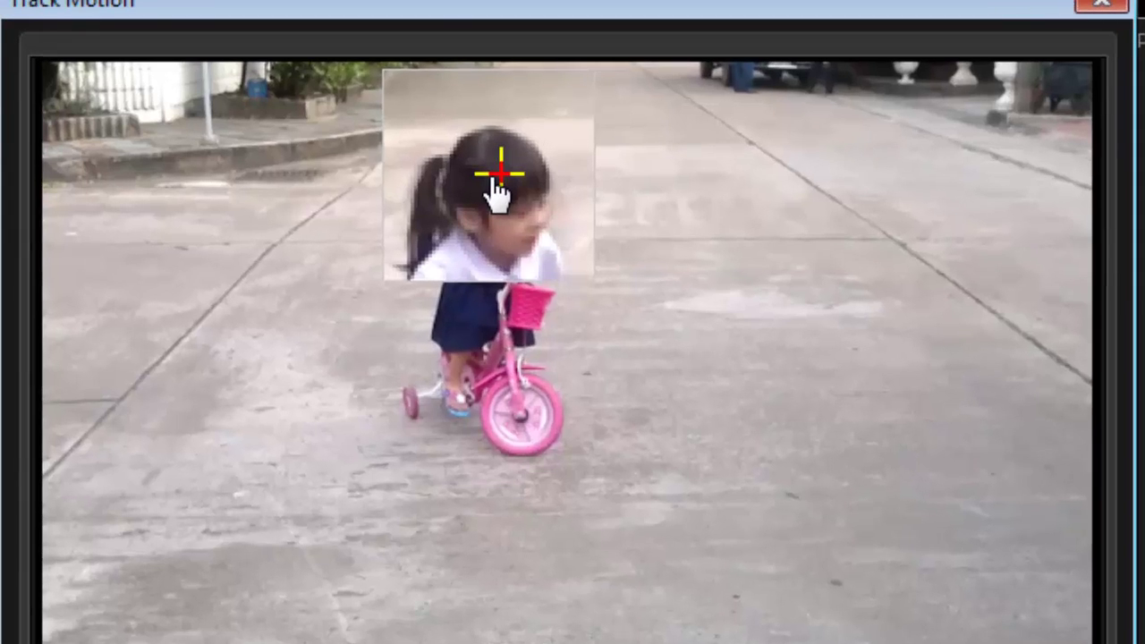
drag(495, 179, 490, 175)
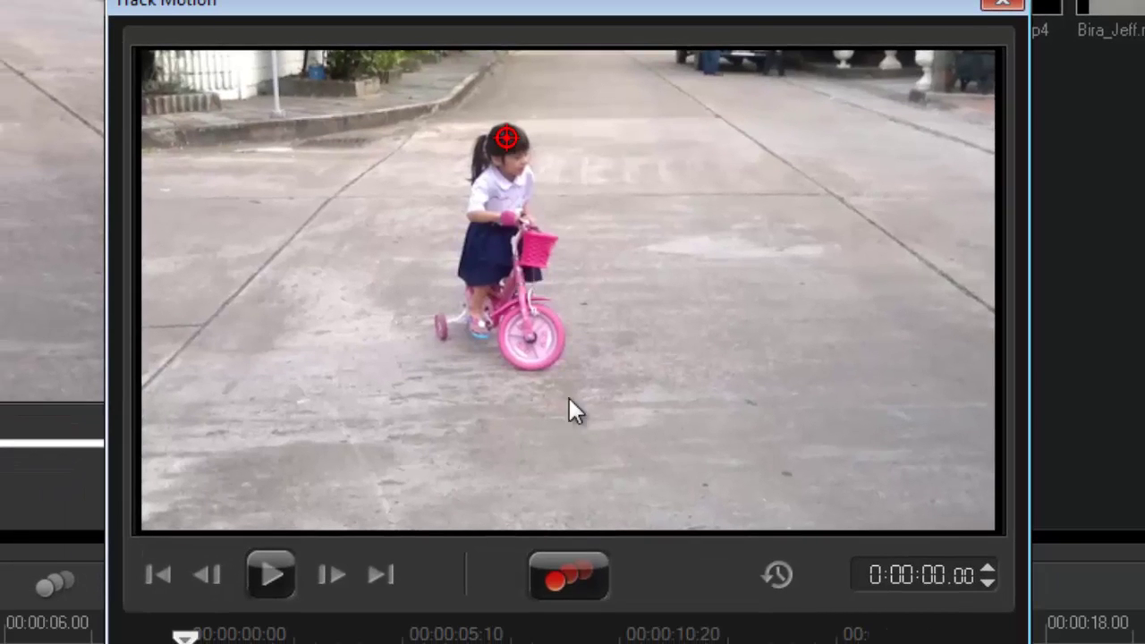
click(548, 577)
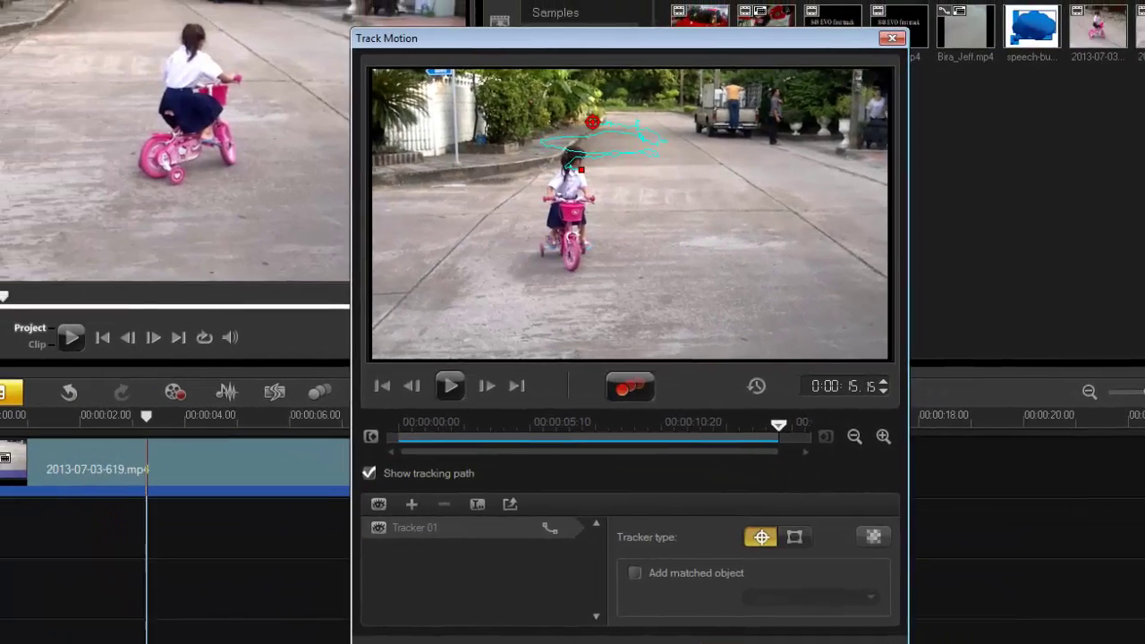
click(711, 615)
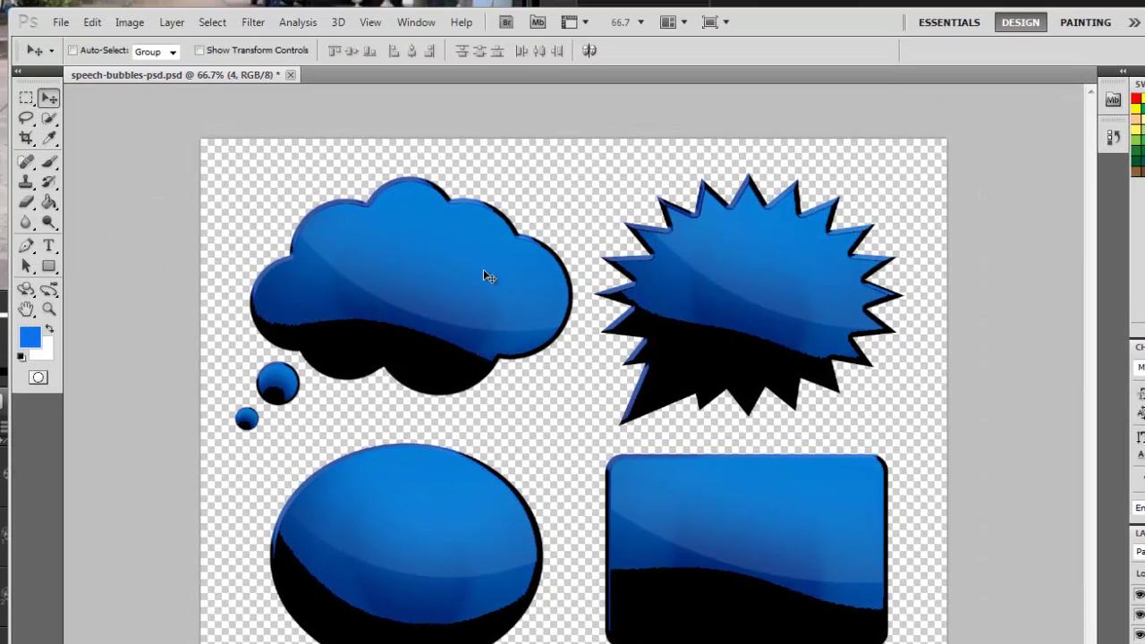
click(60, 22)
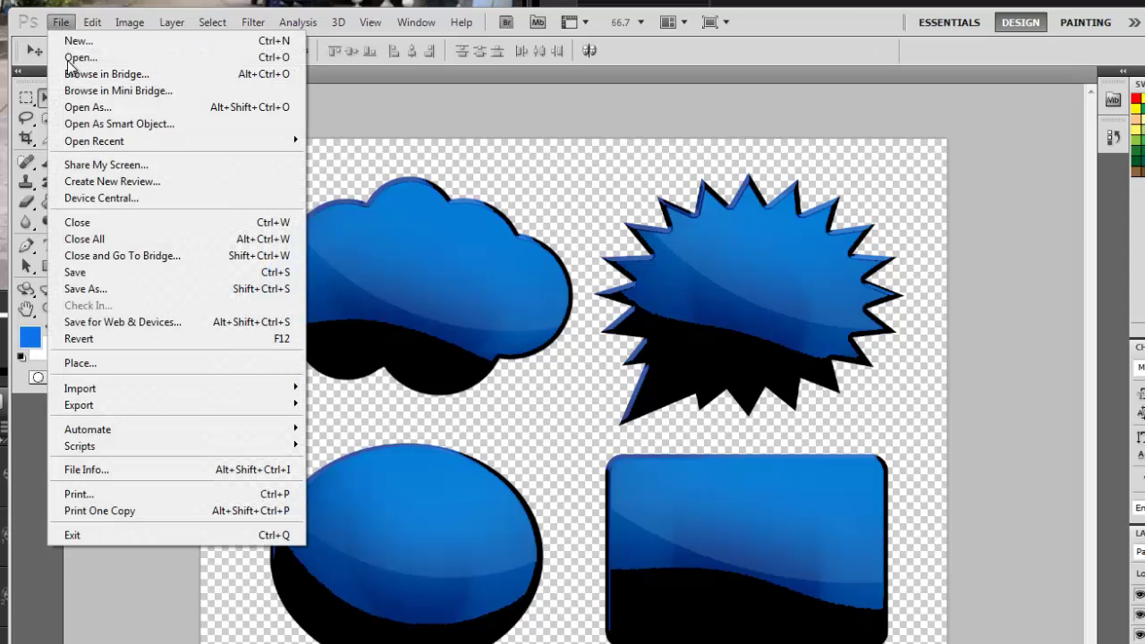
click(108, 322)
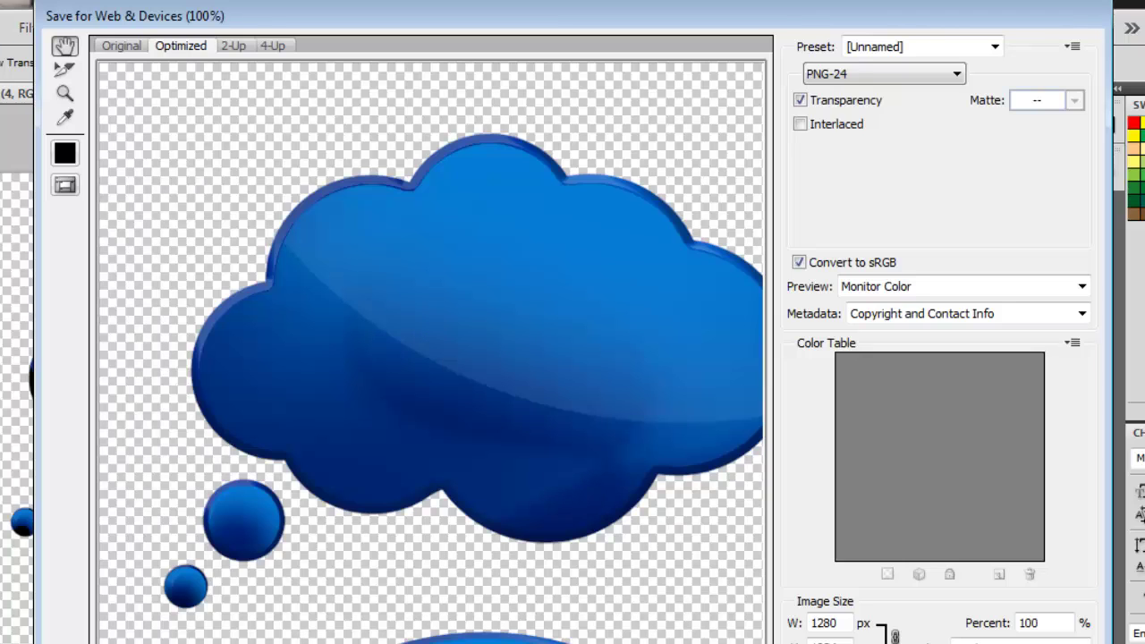
key(Return)
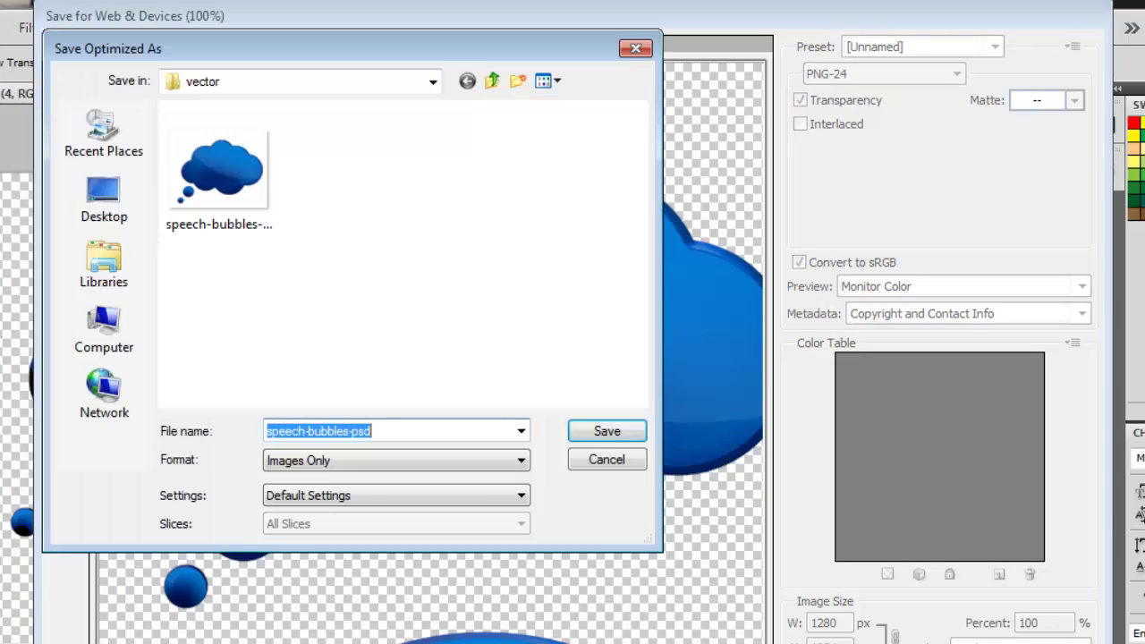
click(612, 460)
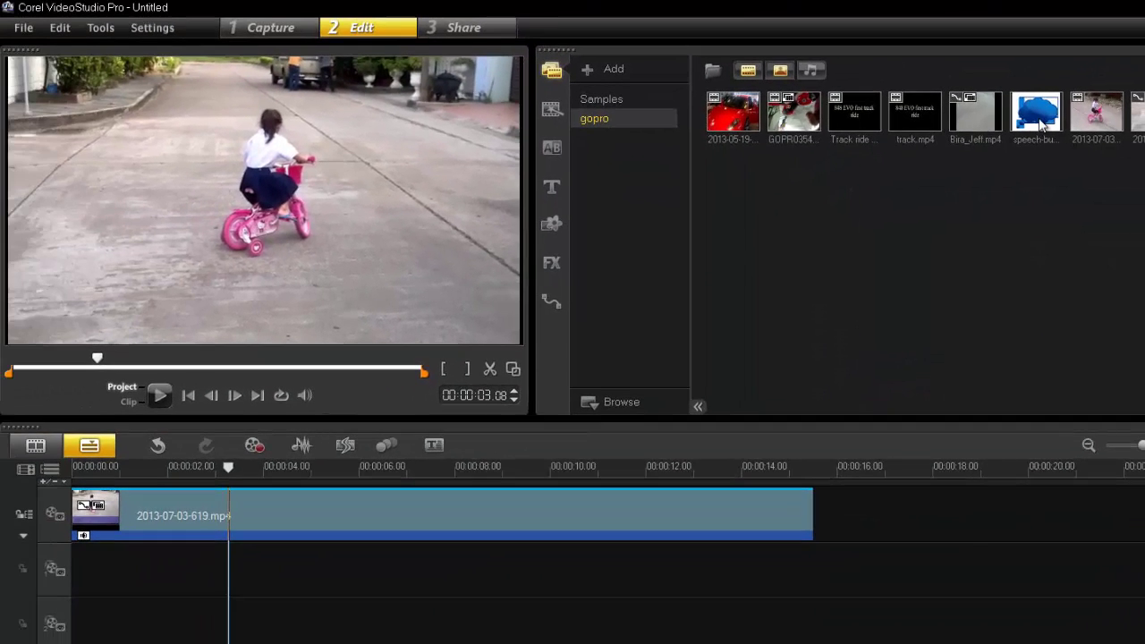
Step: Put the blue speech-bubble image on Overlay Track #1 and slide it near the timeline start
click(1047, 96)
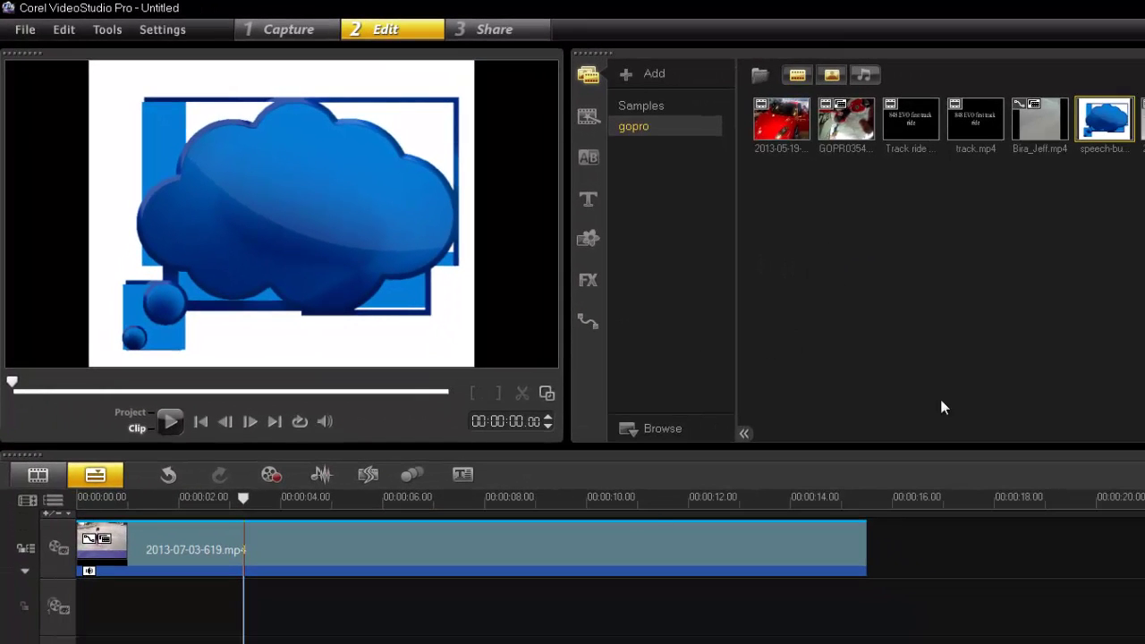
click(514, 555)
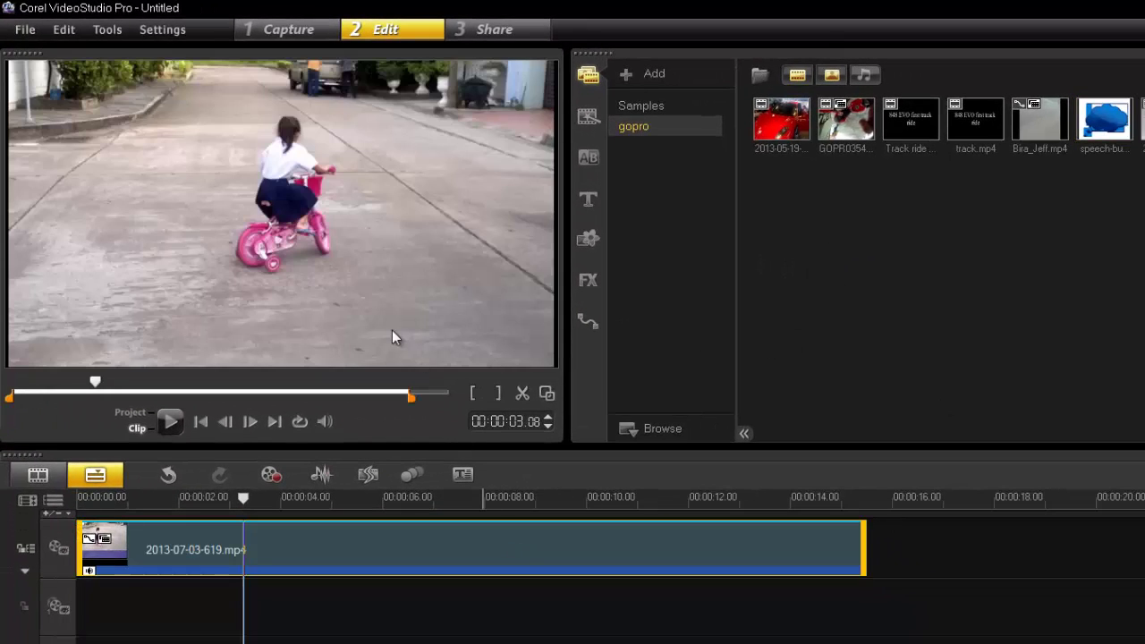
click(1105, 157)
drag(1104, 159, 338, 608)
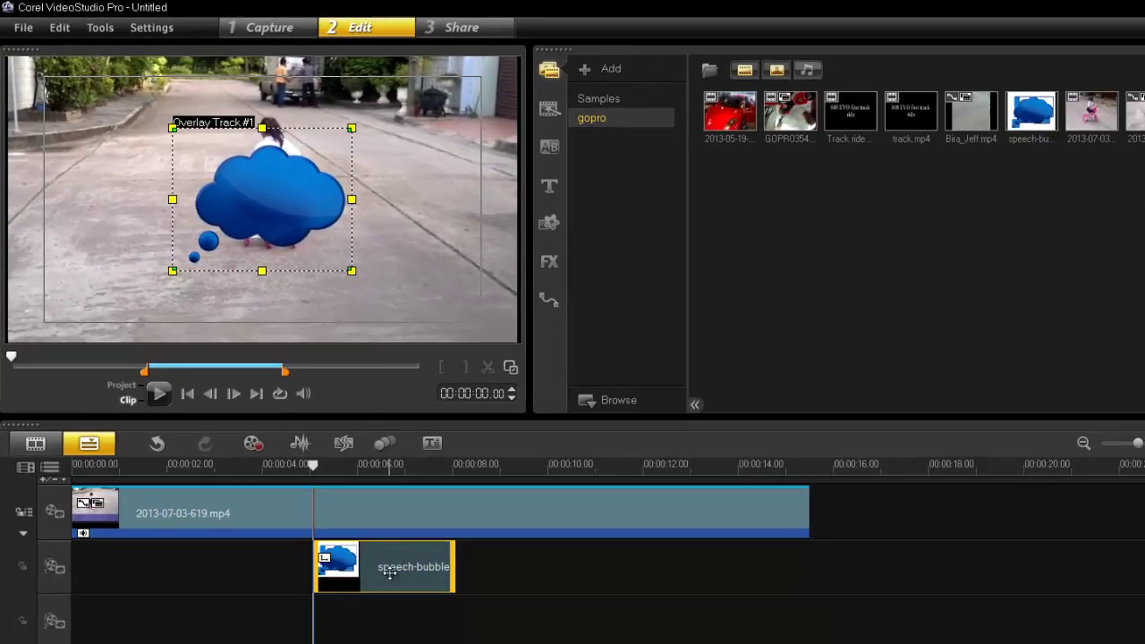
drag(389, 573, 178, 572)
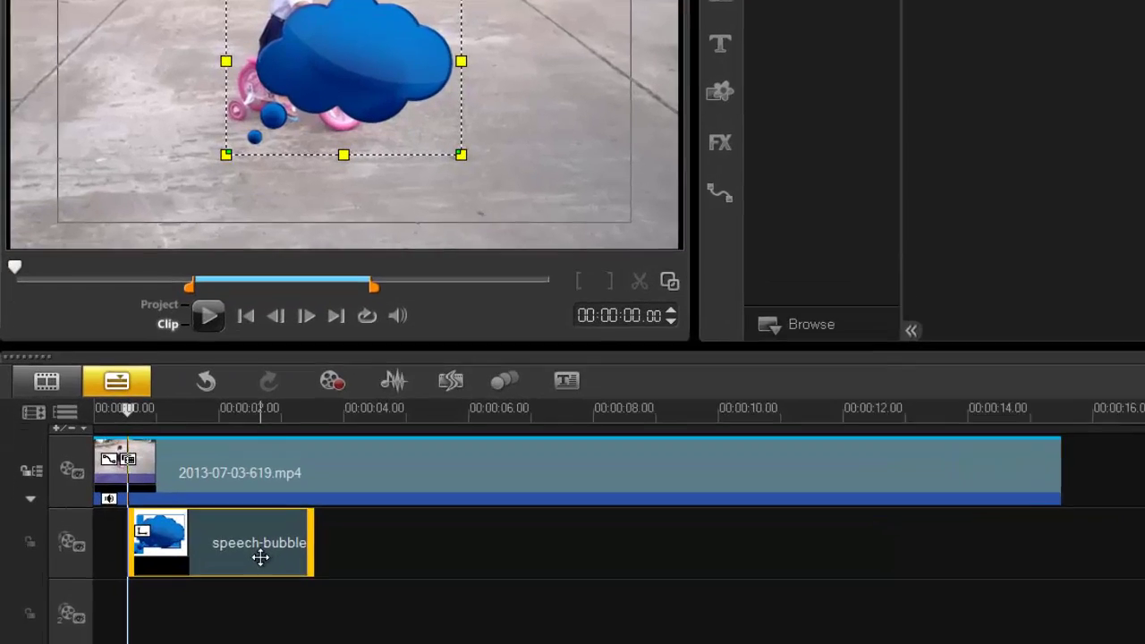
Step: Match the speech bubble to the girl's motion at size 20, offset -27/-28, across all keyframes
right_click(198, 578)
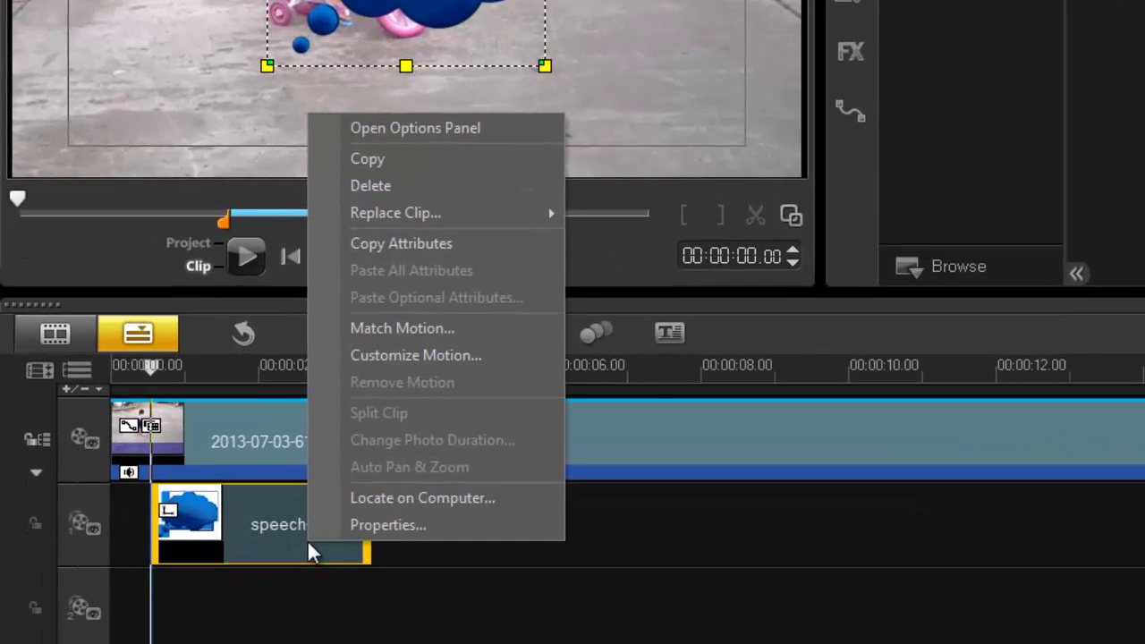
click(385, 332)
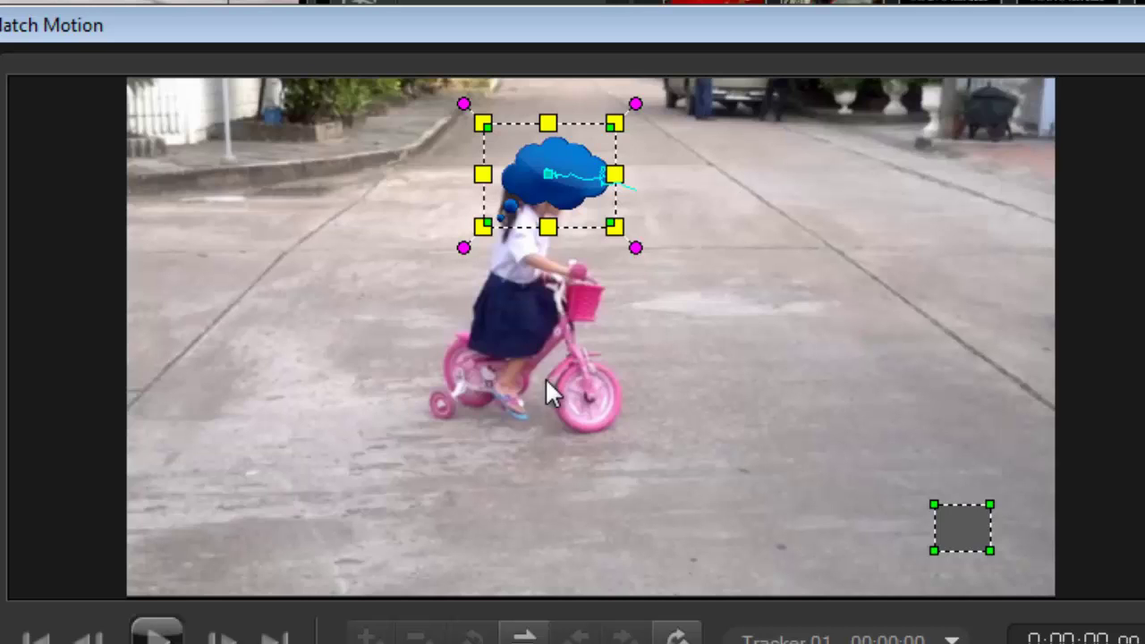
drag(524, 187, 385, 254)
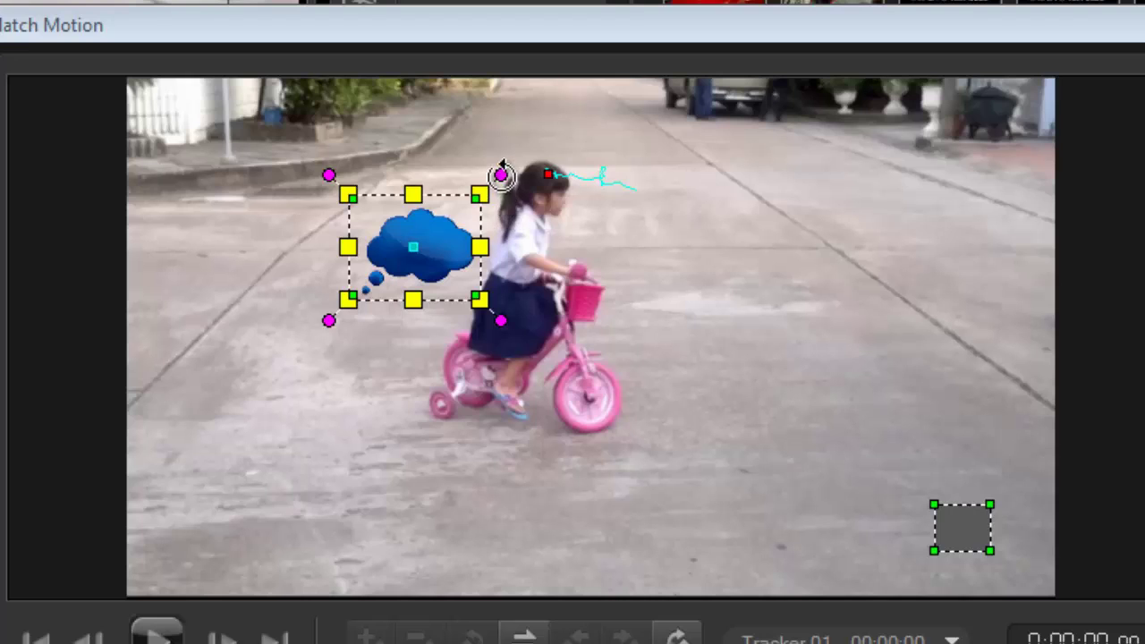
drag(502, 173, 202, 361)
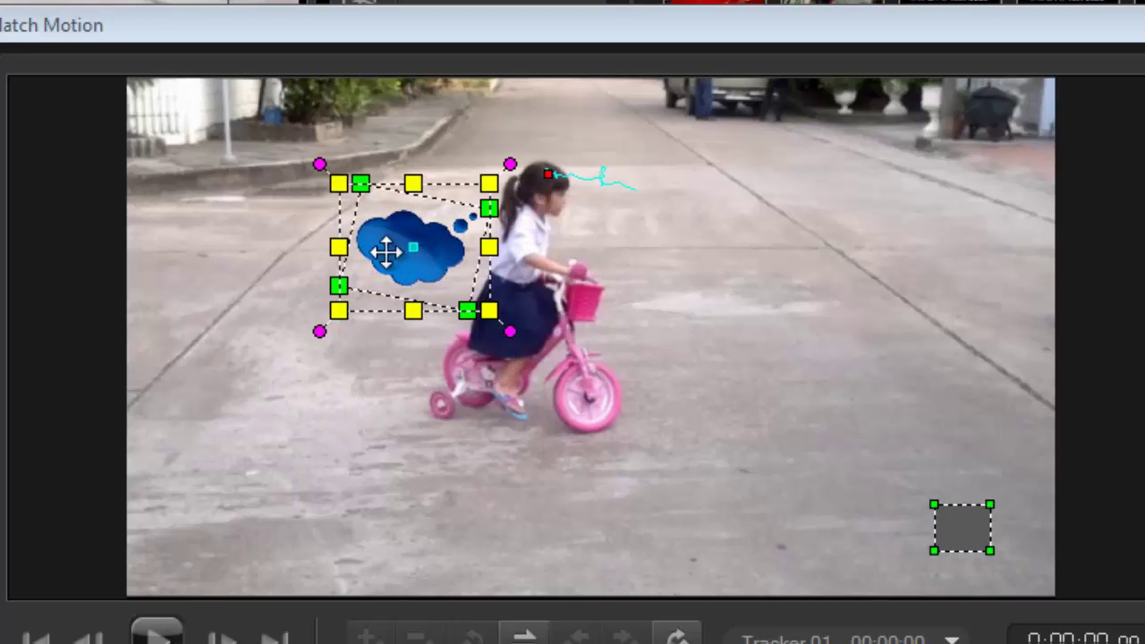
drag(386, 253, 393, 255)
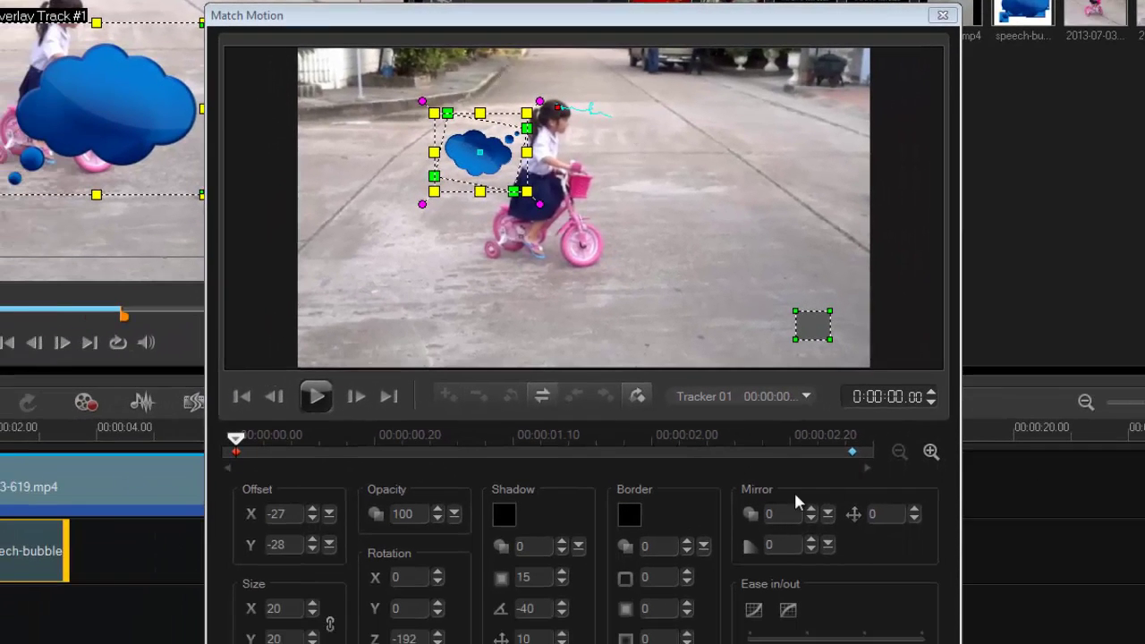
right_click(237, 457)
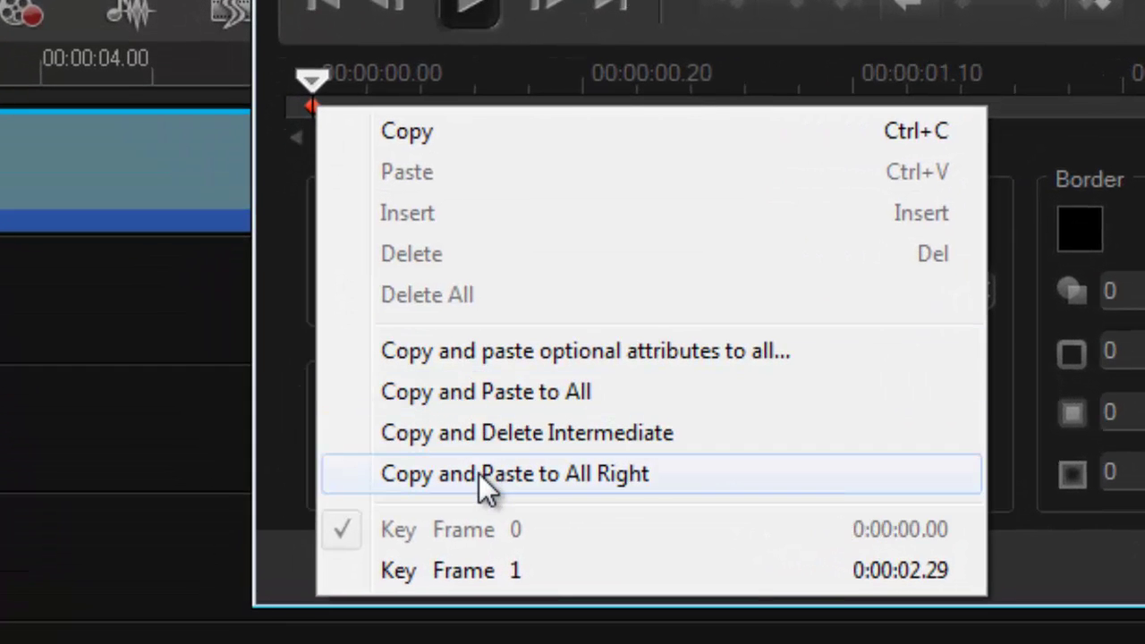
click(480, 474)
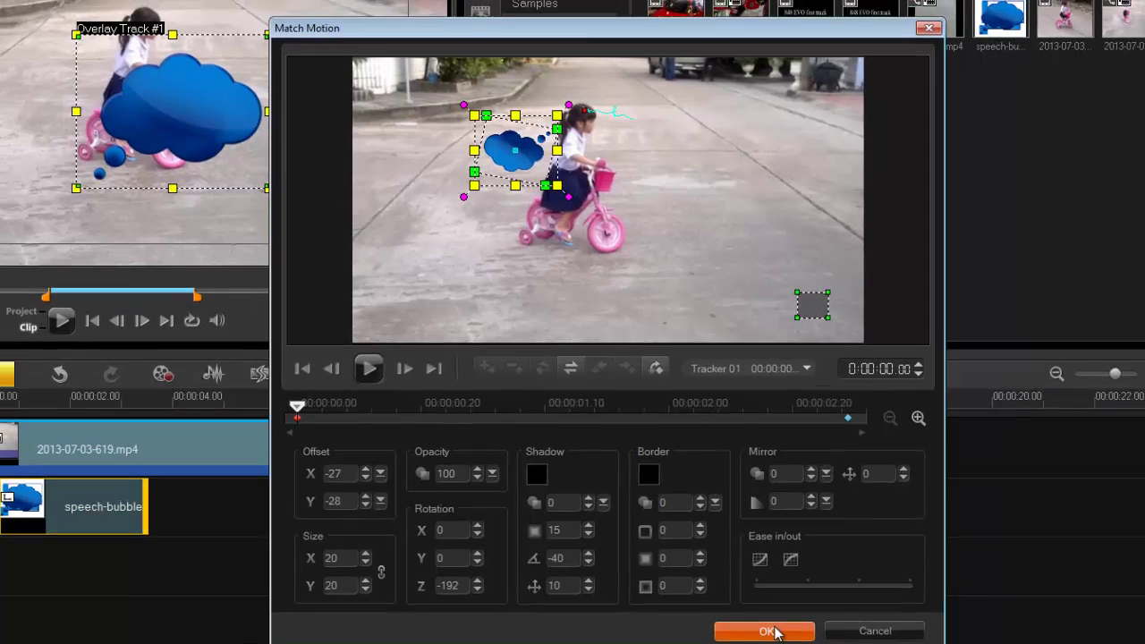
click(749, 609)
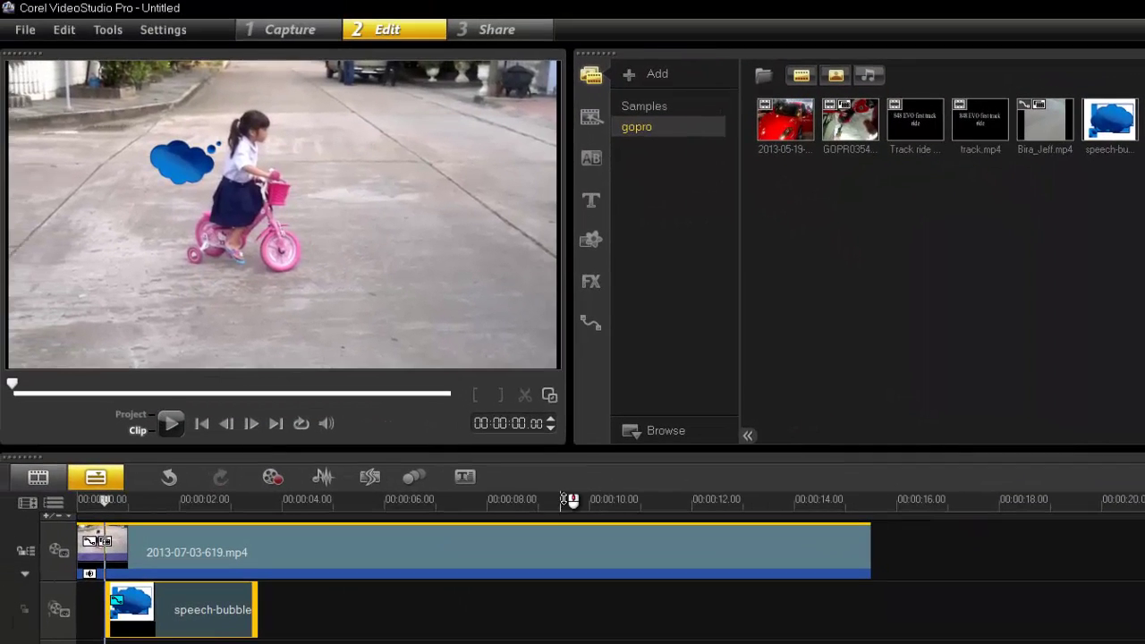
click(126, 413)
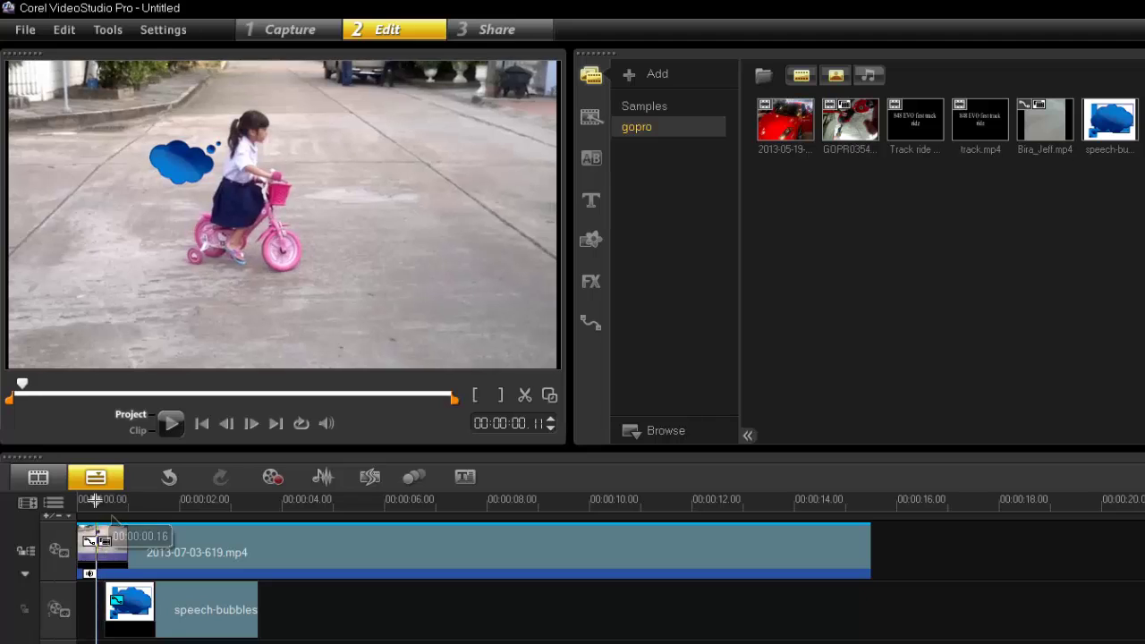
click(93, 500)
drag(93, 500, 77, 500)
click(169, 425)
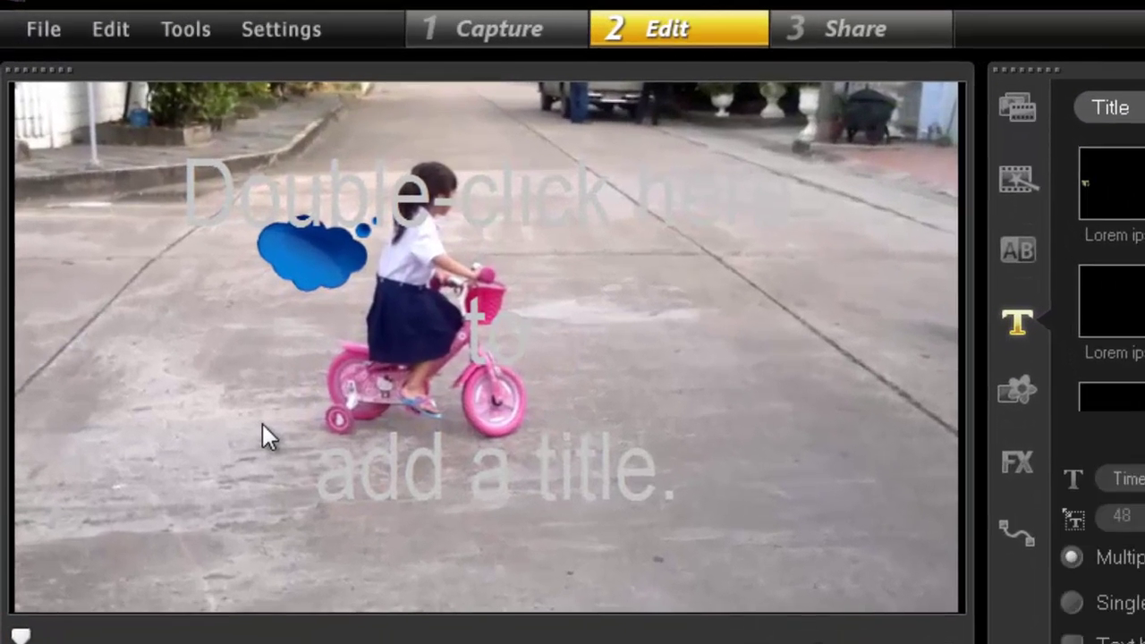
Step: Add a 'Weee' title under the girl and align its clip with the speech bubble's start
double_click(263, 425)
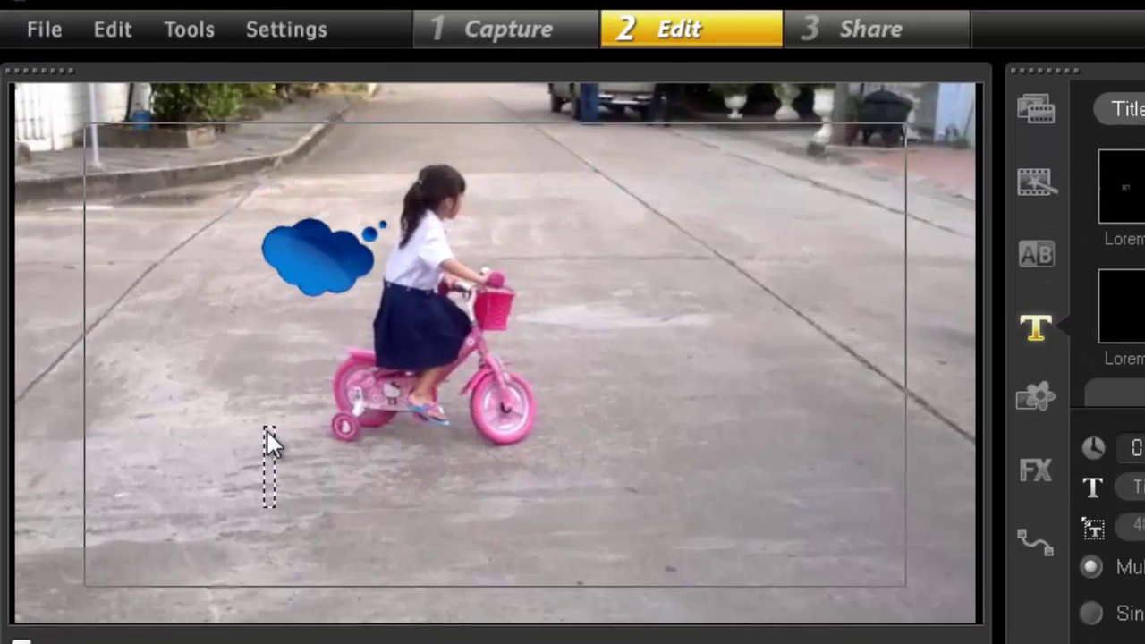
text(Weee)
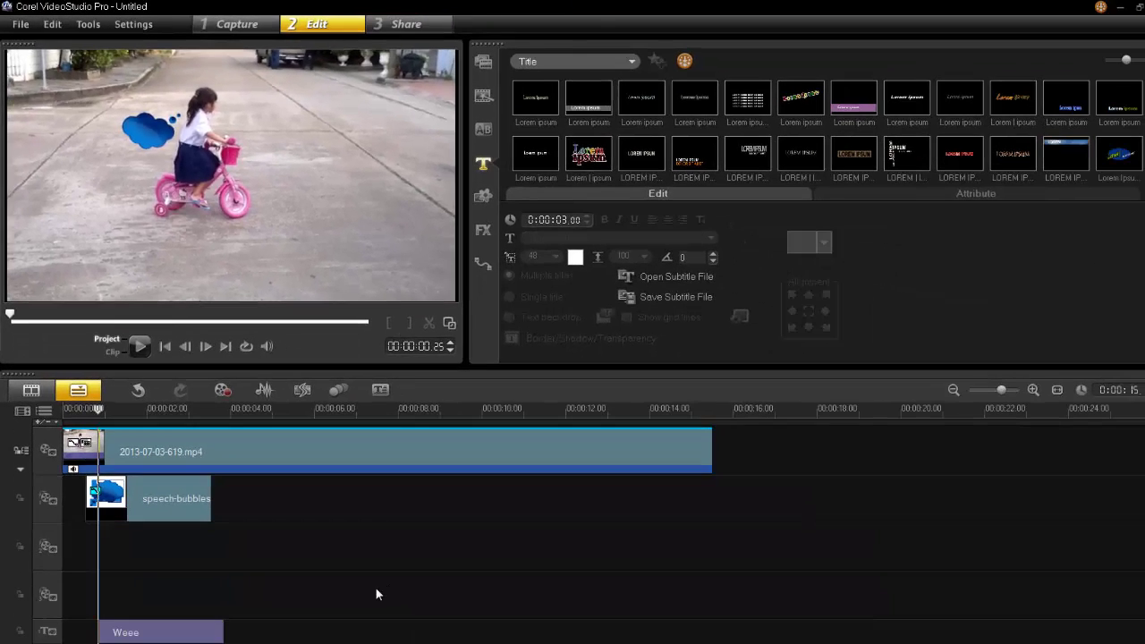
click(376, 587)
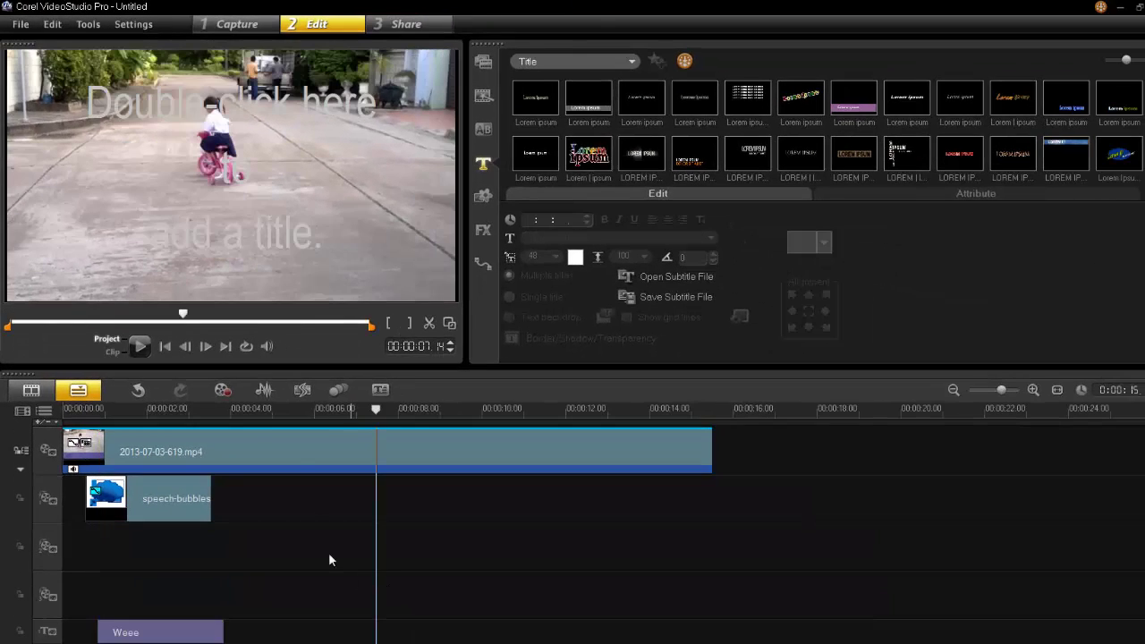
click(166, 636)
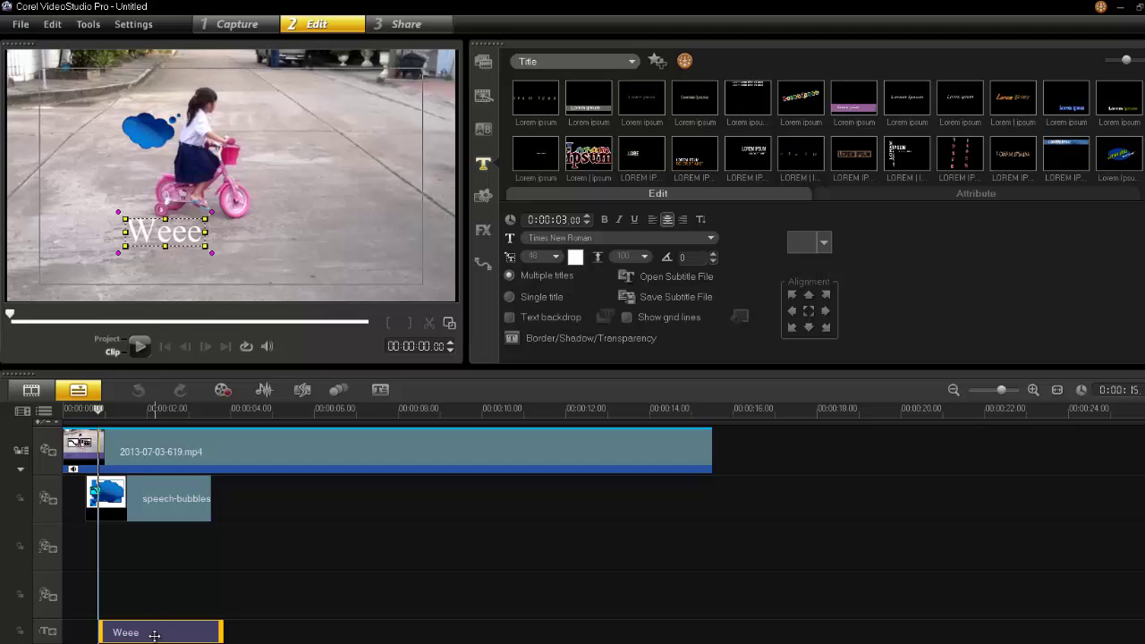
drag(154, 635, 136, 611)
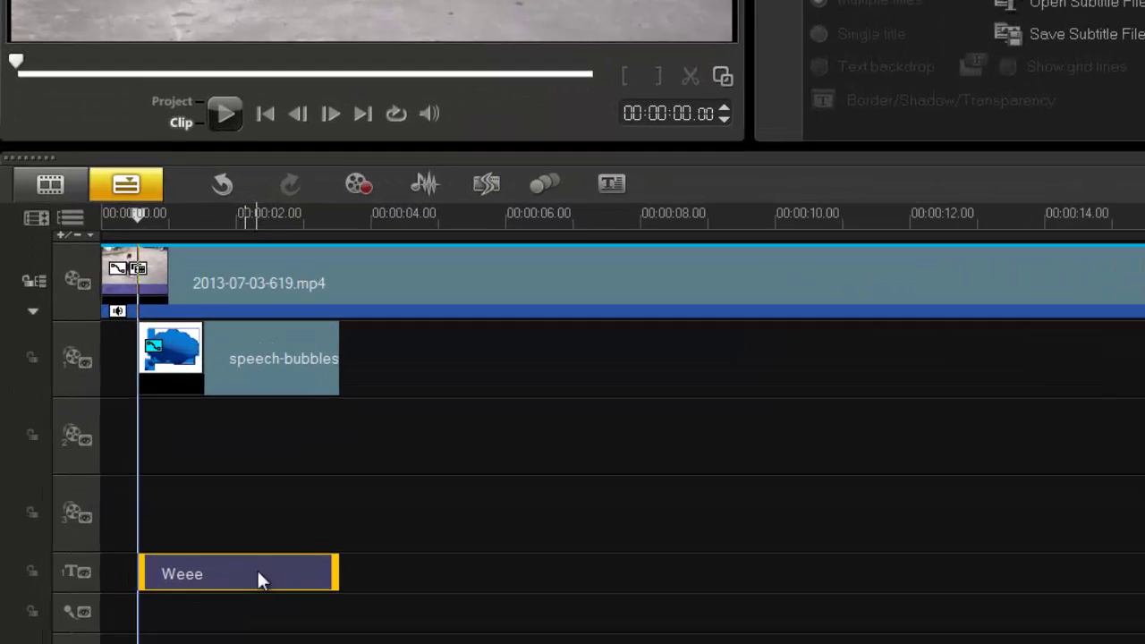
Step: Match the Weee title to the girl's motion inside the bubble at size 11, offset -26/-27, for all keyframes
right_click(257, 571)
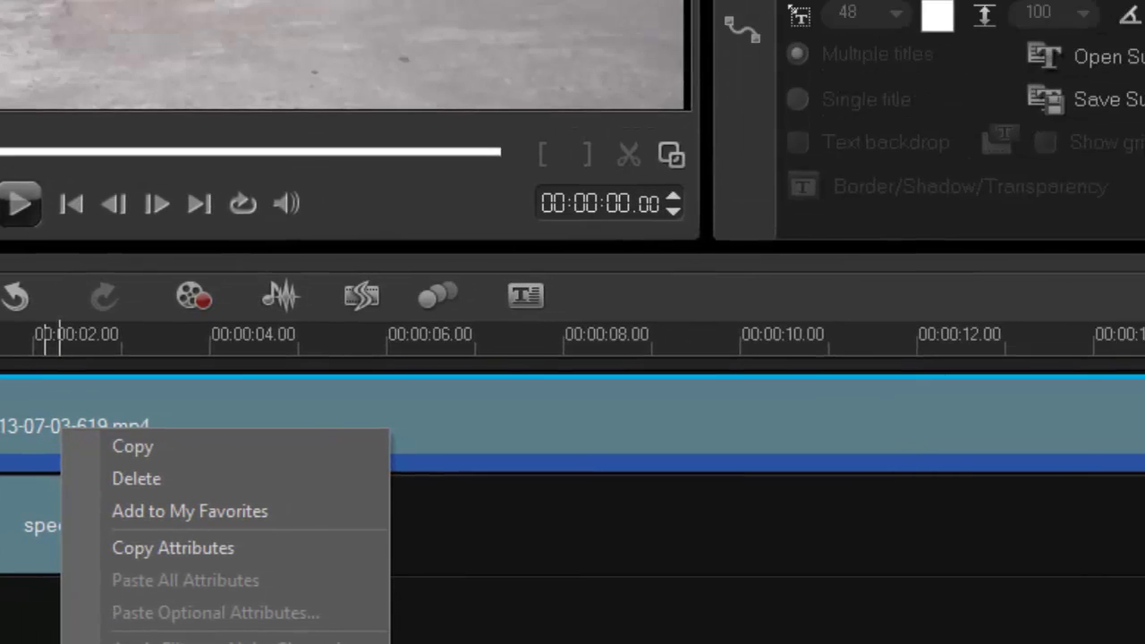
click(418, 463)
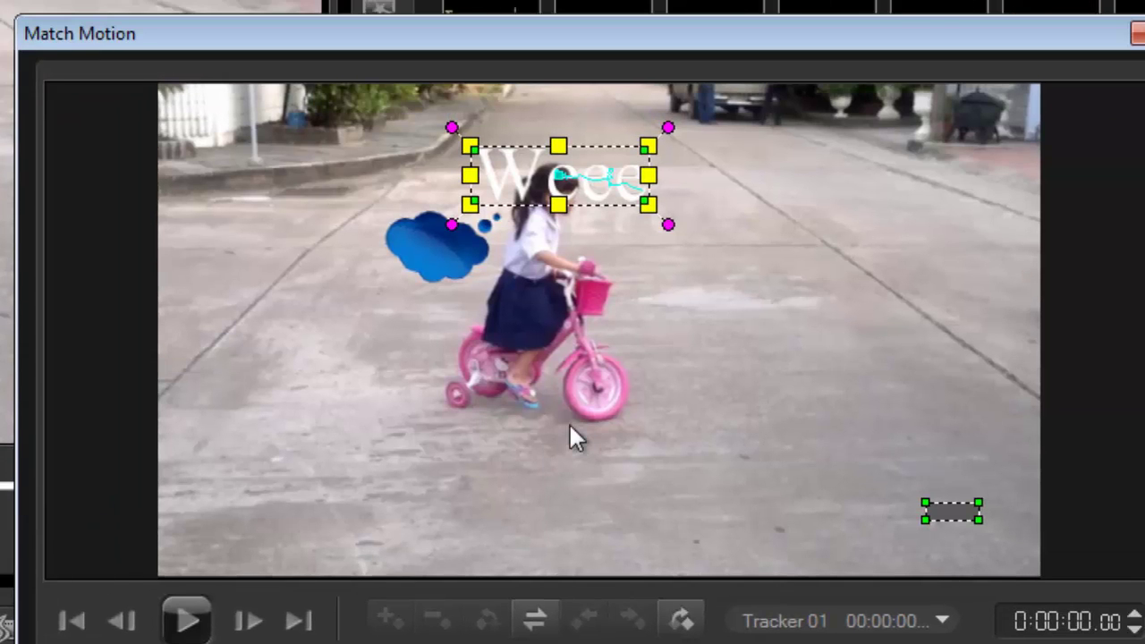
drag(531, 216, 445, 281)
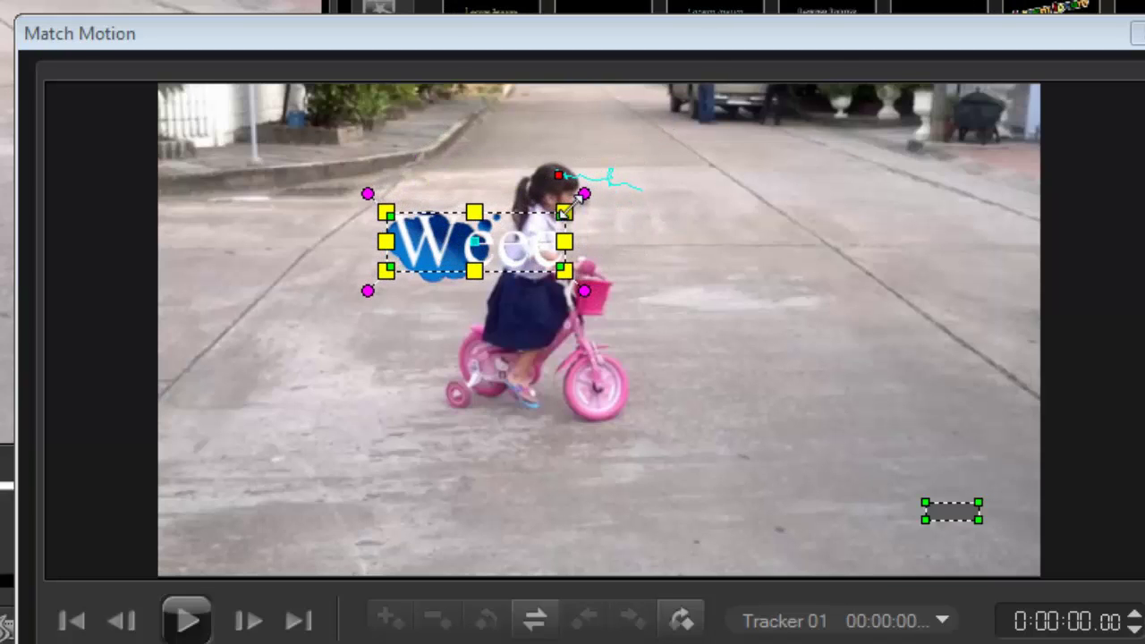
drag(564, 214, 534, 227)
mouse_move(475, 259)
mouse_down()
mouse_move(475, 278)
mouse_move(481, 251)
mouse_move(475, 262)
mouse_up()
drag(398, 277, 409, 250)
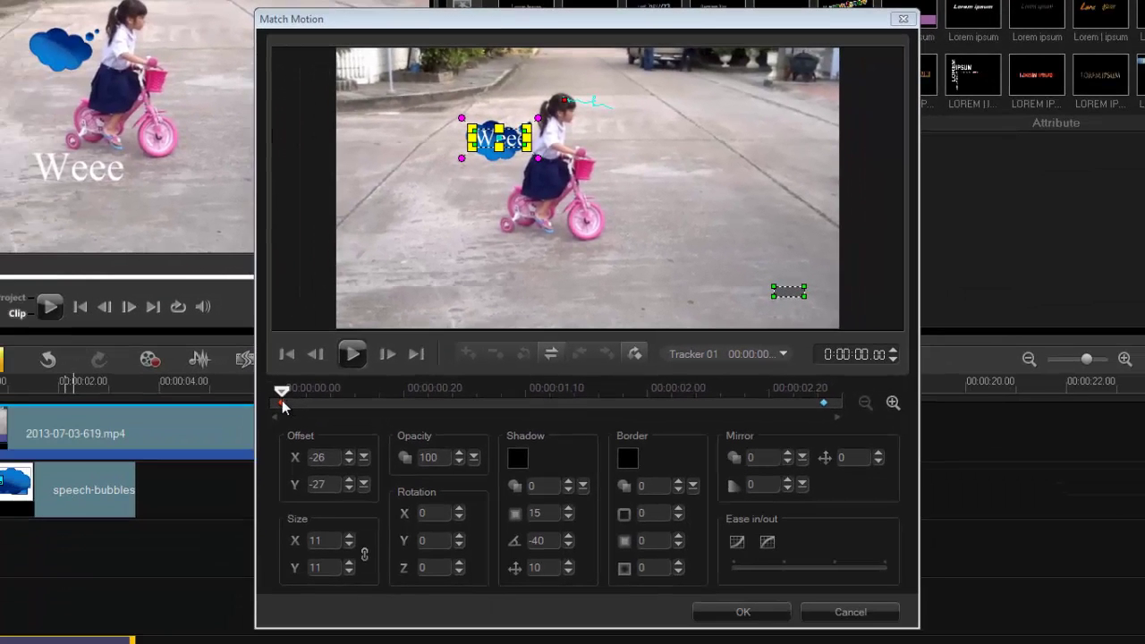
right_click(283, 404)
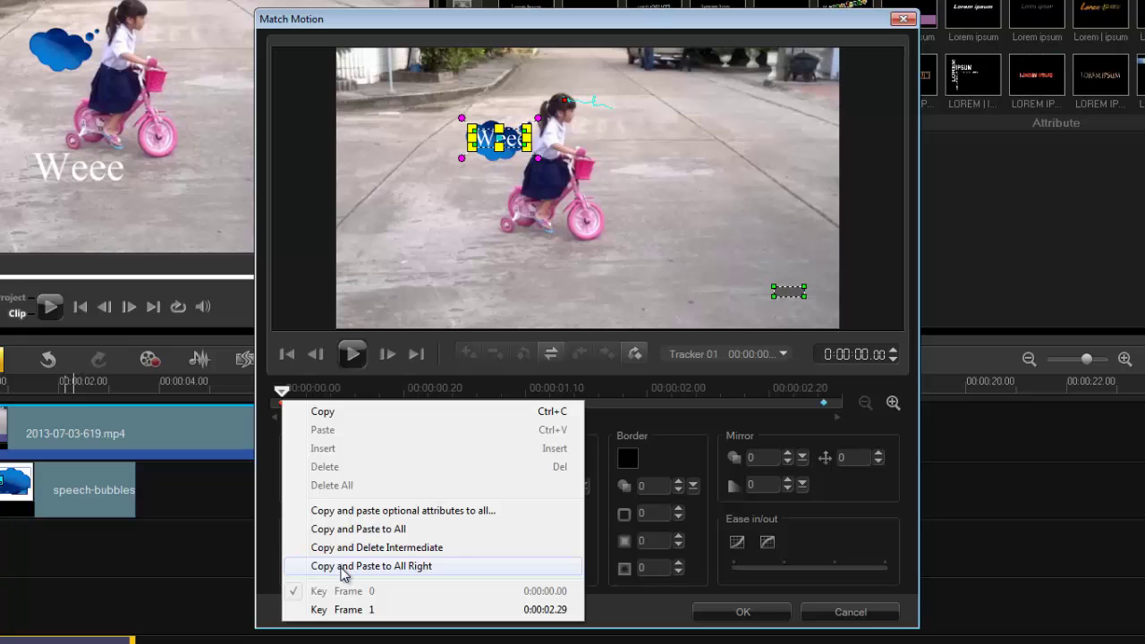
click(342, 567)
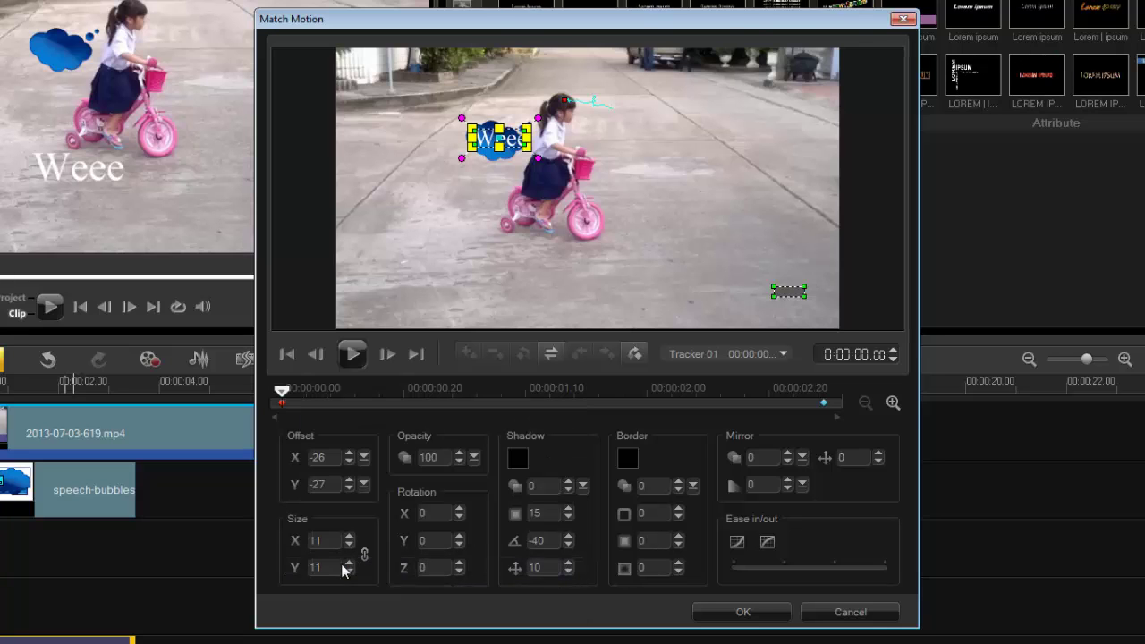
Step: Confirm the title's motion matching and trim its text from 'Weee' to 'Wee'
click(732, 613)
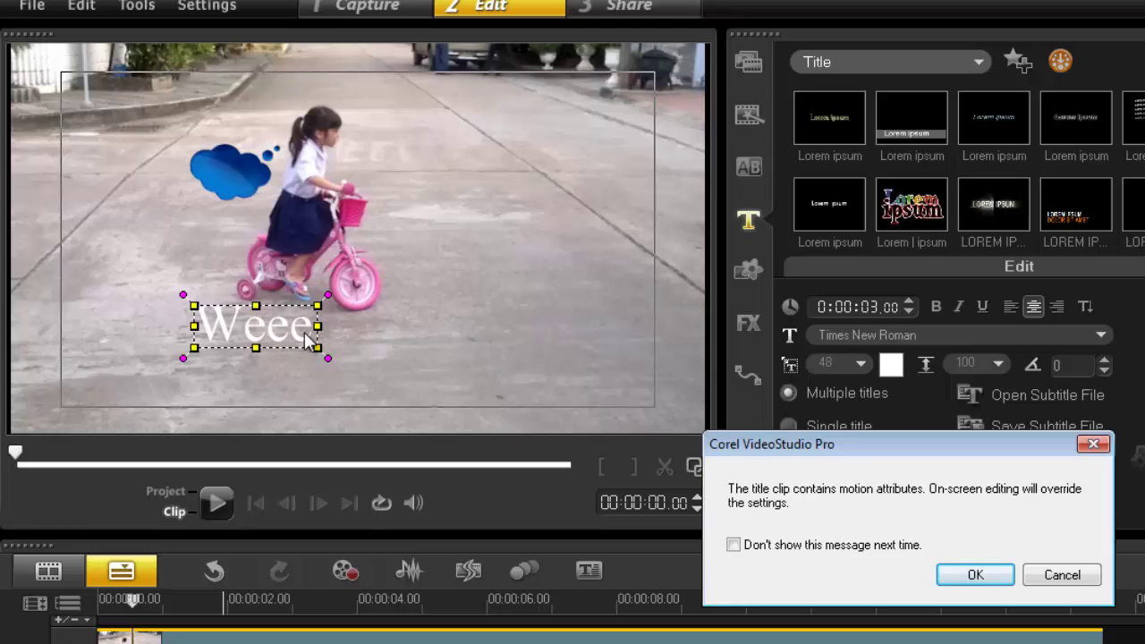
click(975, 576)
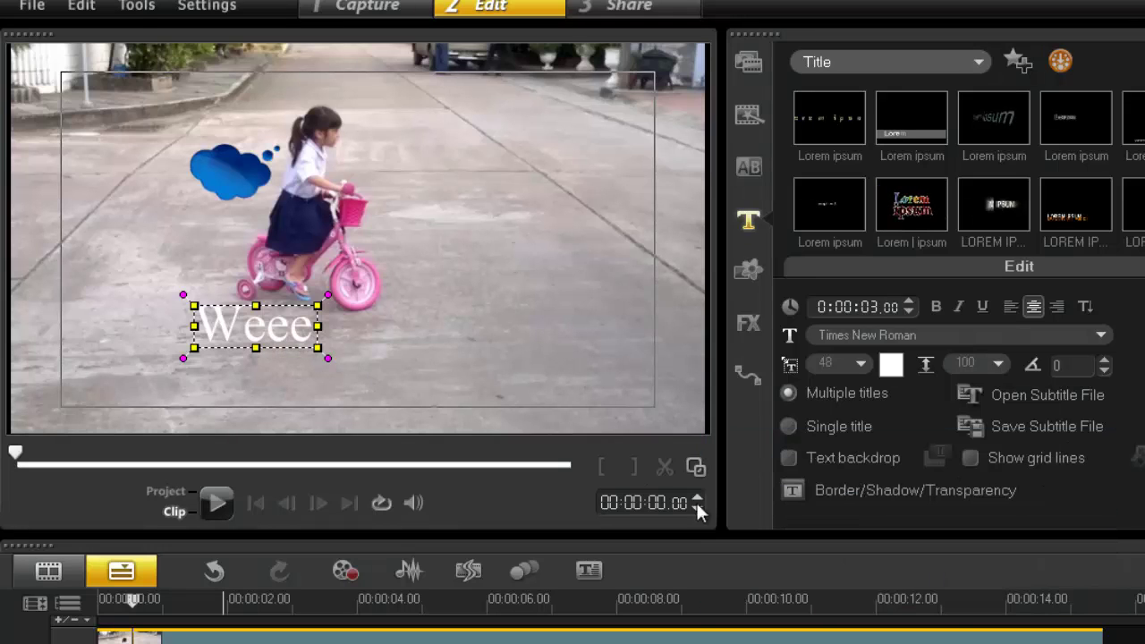
click(304, 334)
key(BackSpace)
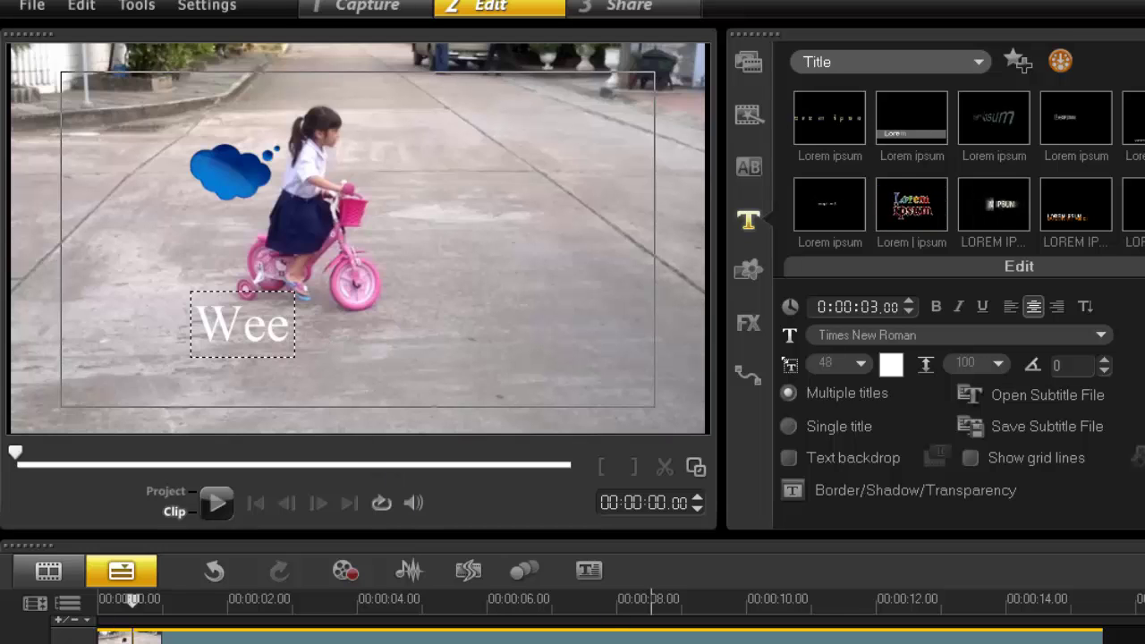
click(715, 599)
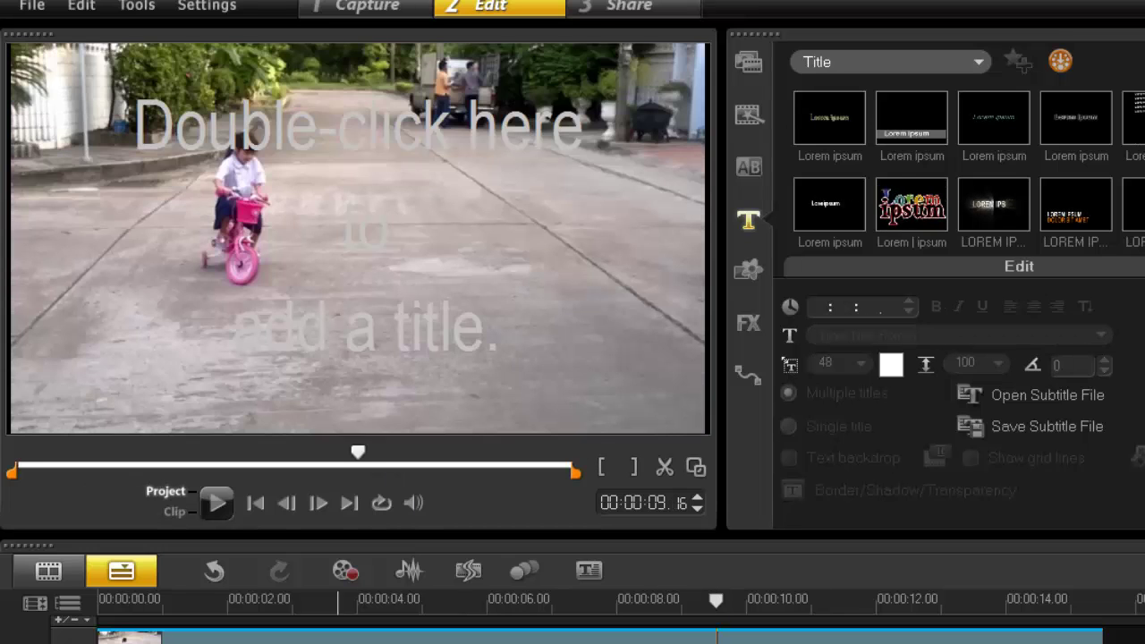
Step: Enlarge the speech bubble in its motion settings to fit the Wee text
click(131, 637)
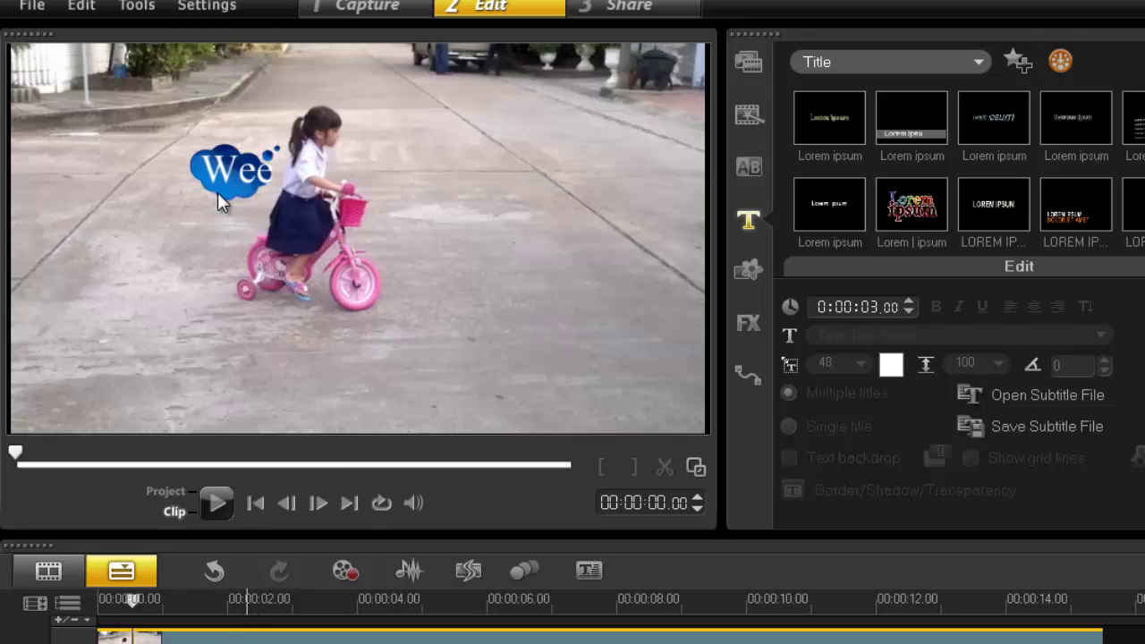
right_click(280, 366)
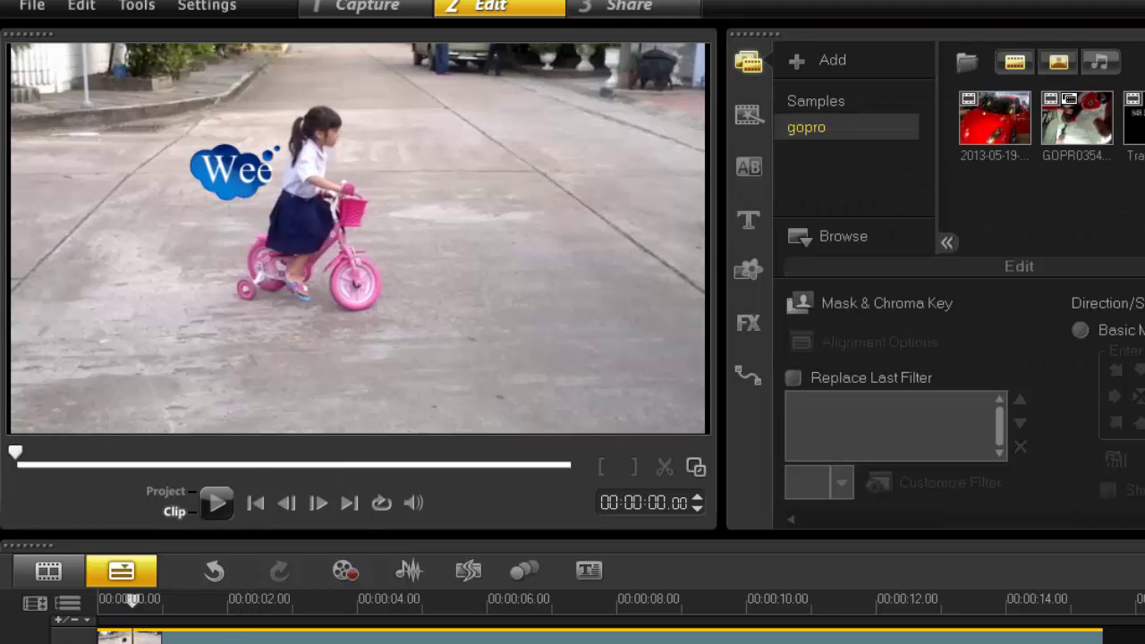
click(353, 527)
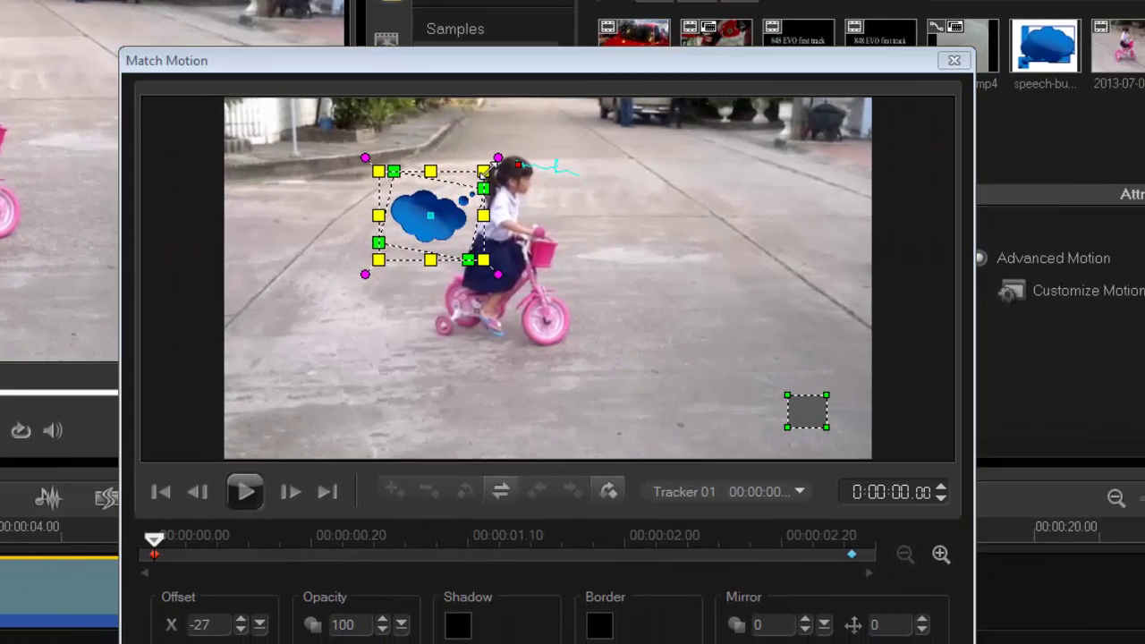
drag(483, 170, 496, 160)
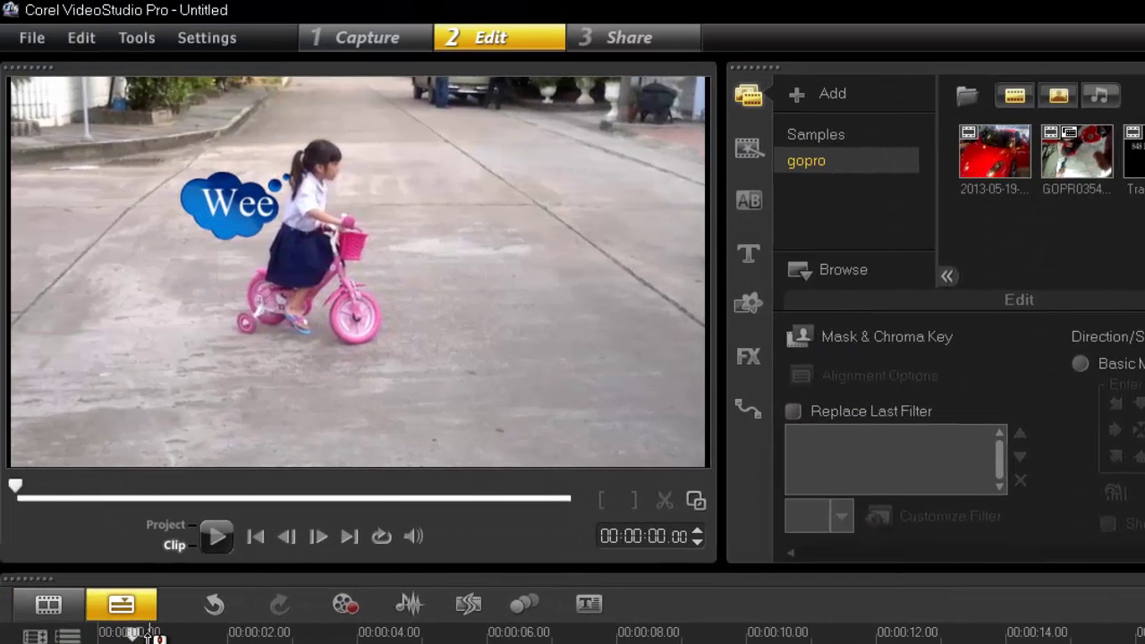
Step: Close the clip options and play the project, pausing at 00:00:04.11
click(134, 634)
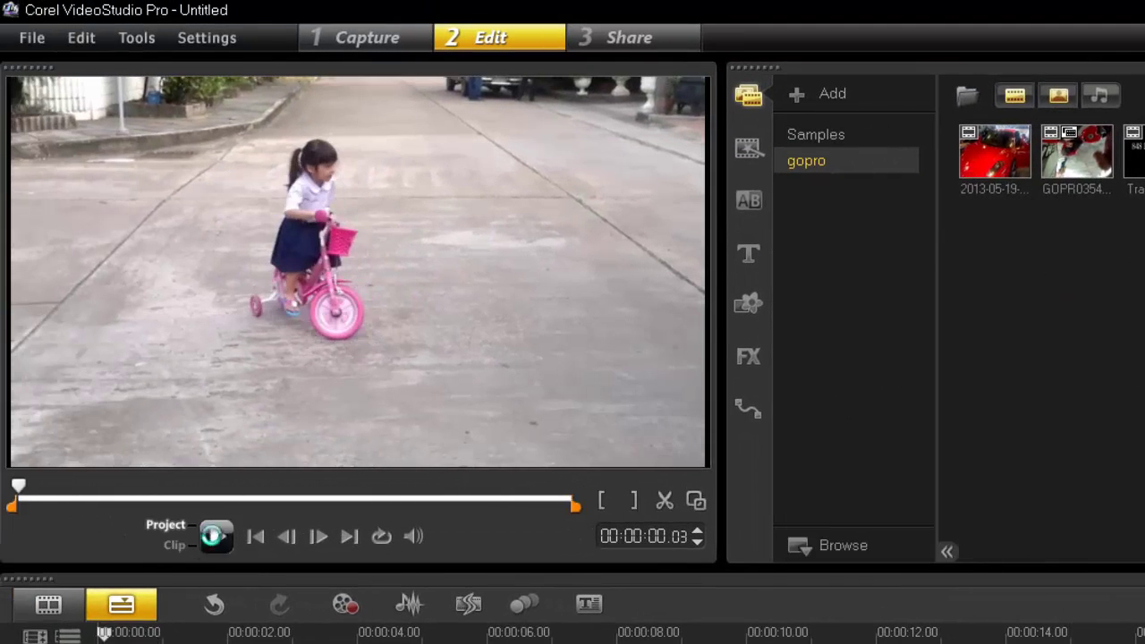
click(212, 535)
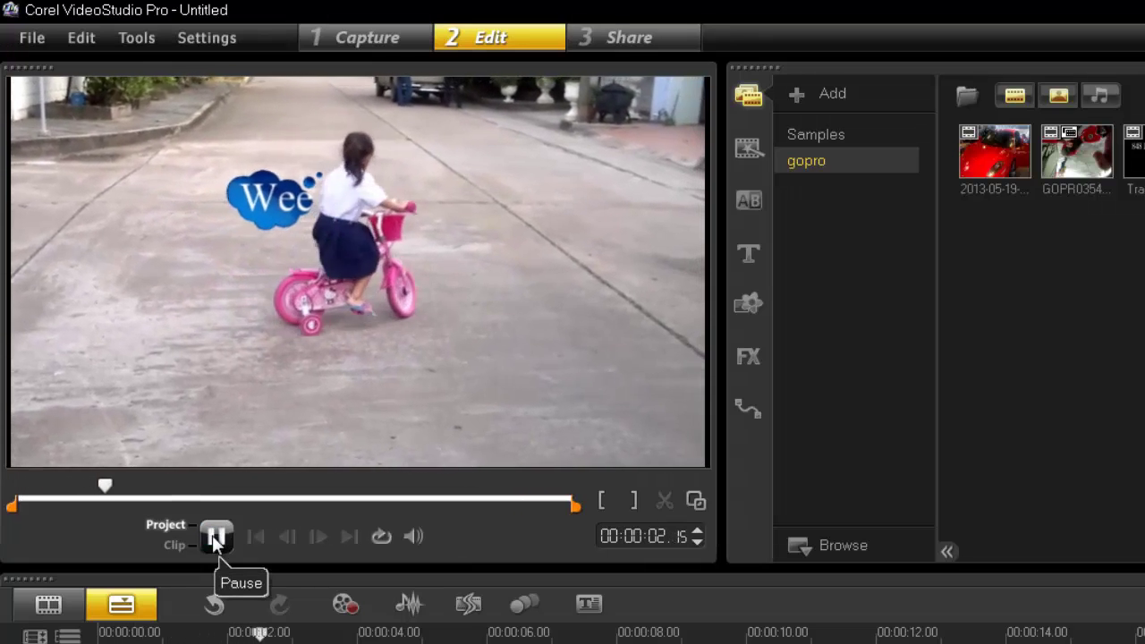
click(214, 535)
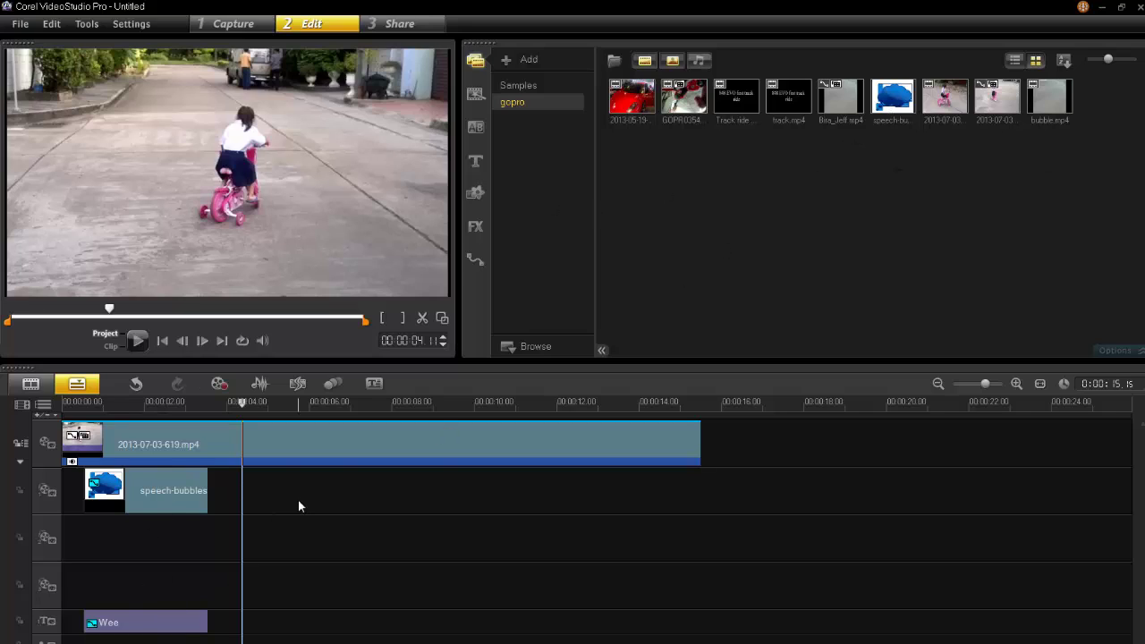
Step: Copy the speech bubble and Wee title to about 00:00:05, then play from 00:00:02.27
click(186, 504)
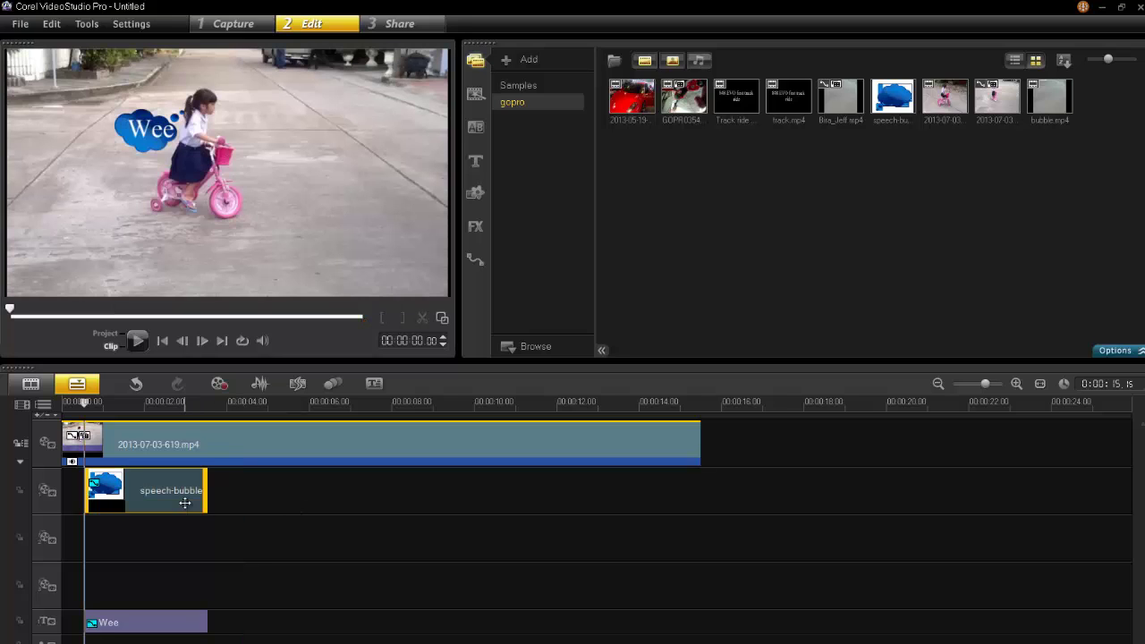
drag(187, 511, 275, 508)
click(161, 619)
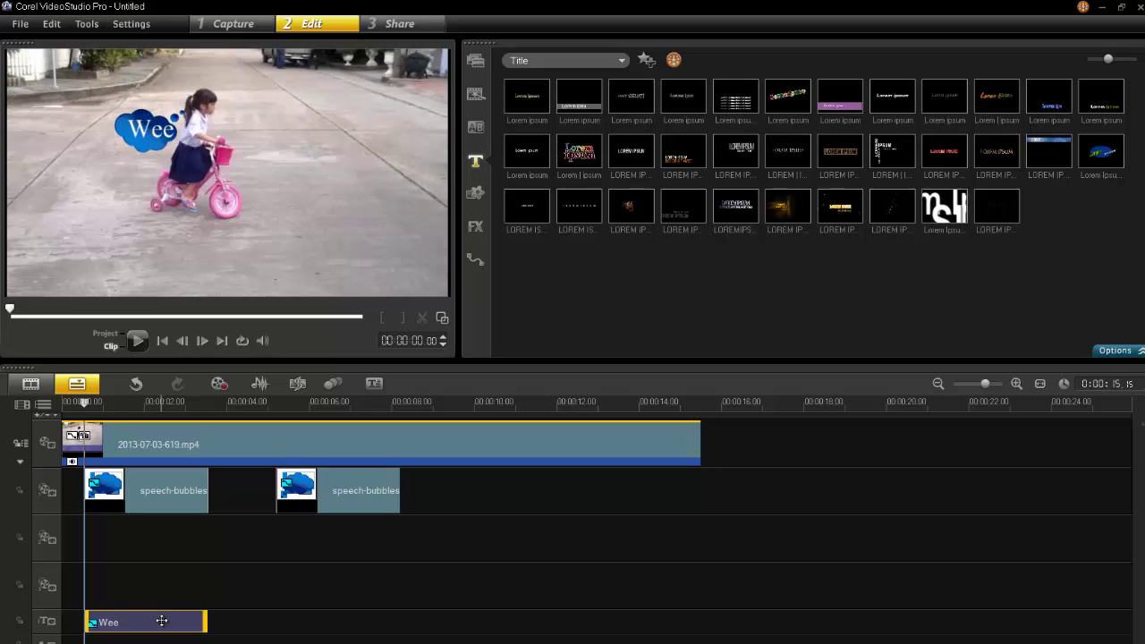
drag(161, 621, 285, 626)
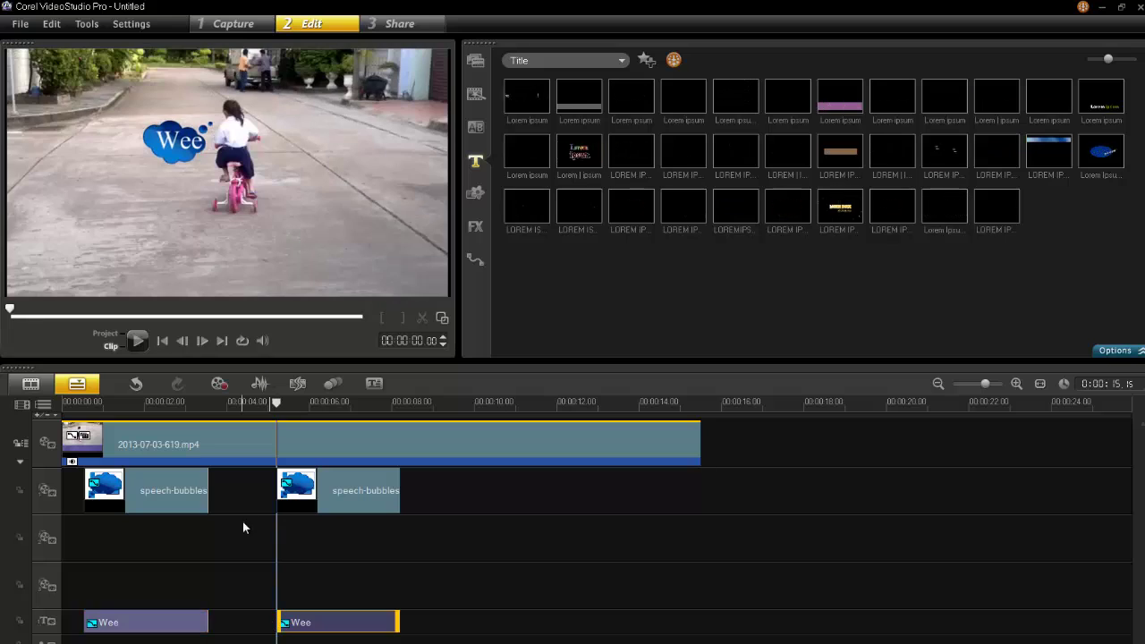
drag(277, 403, 181, 407)
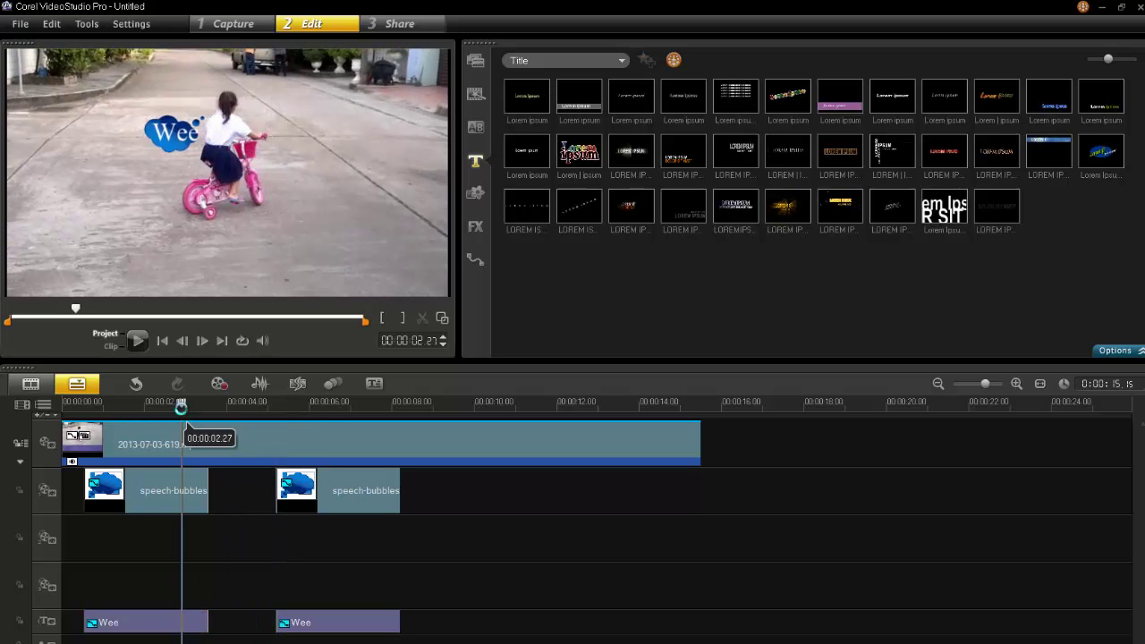
key(space)
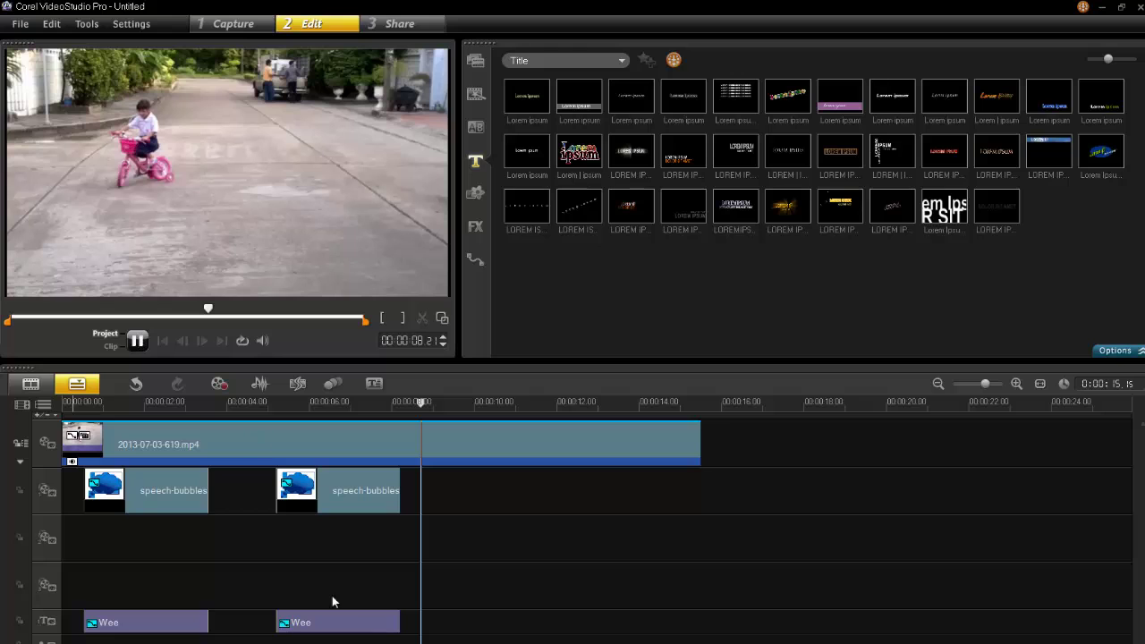
Step: Replace the second title's text 'Wee' with 'Fun' in the preview
click(343, 628)
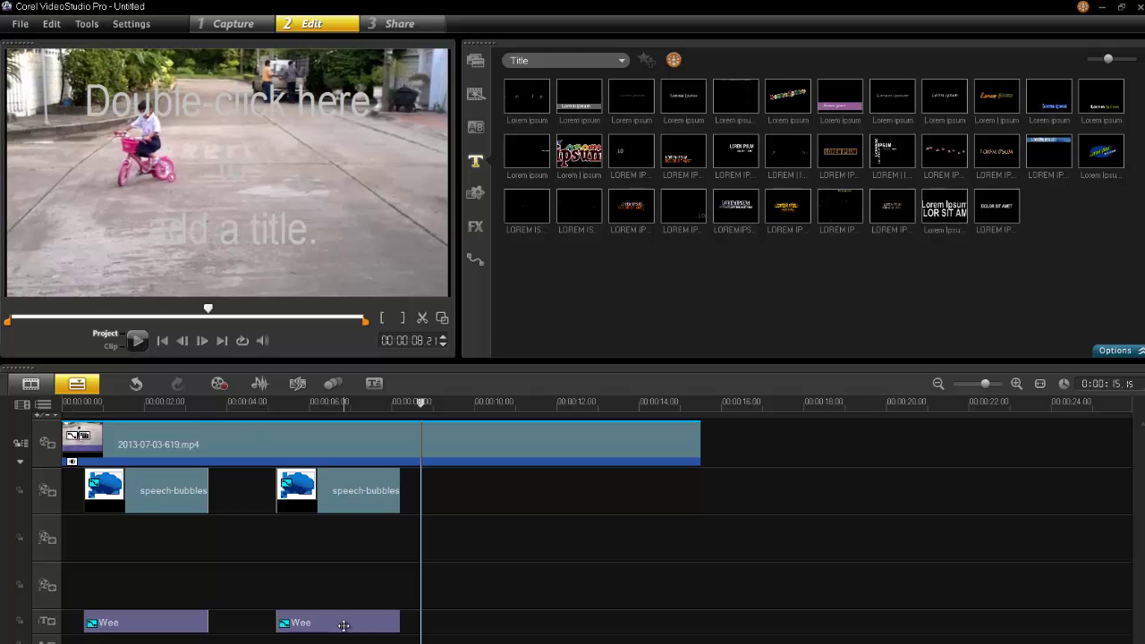
double_click(343, 626)
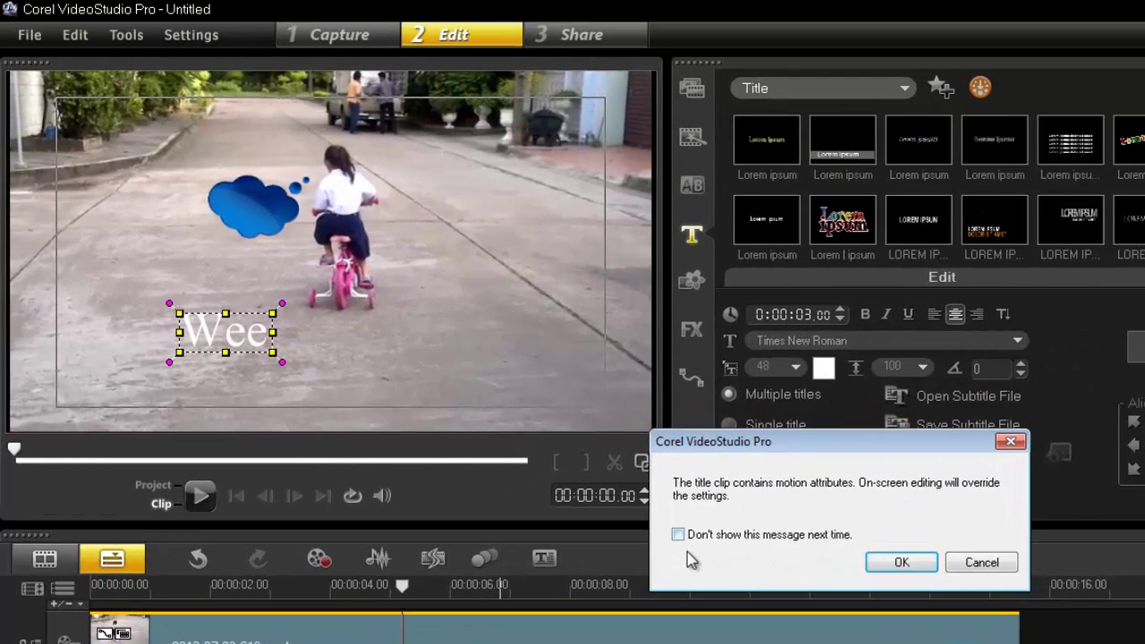
click(678, 535)
click(678, 535)
click(900, 564)
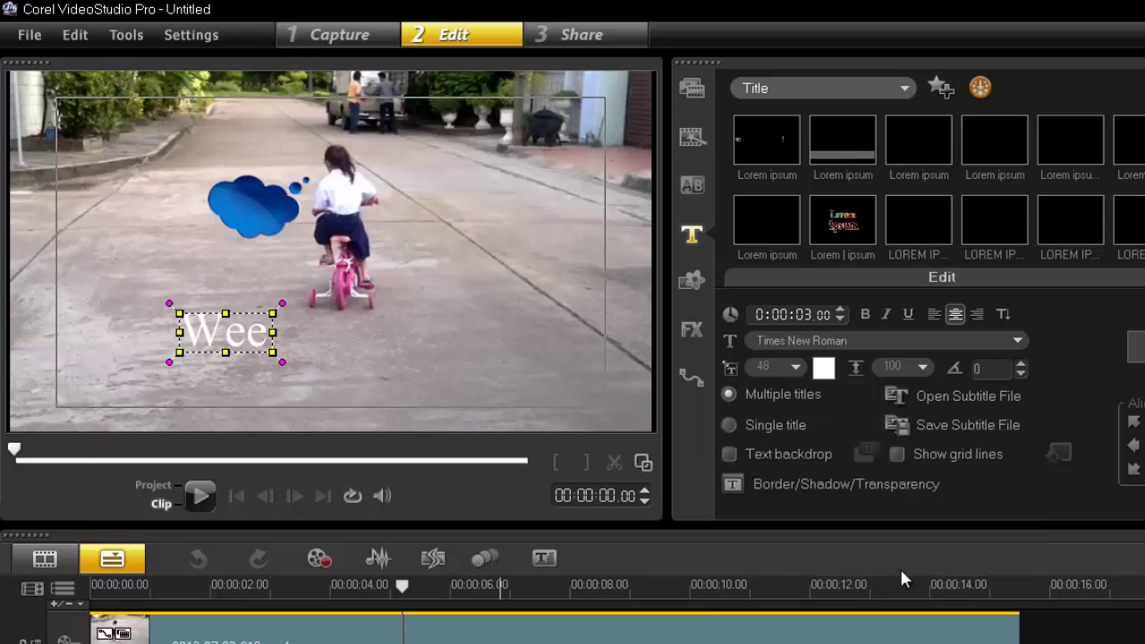
click(258, 344)
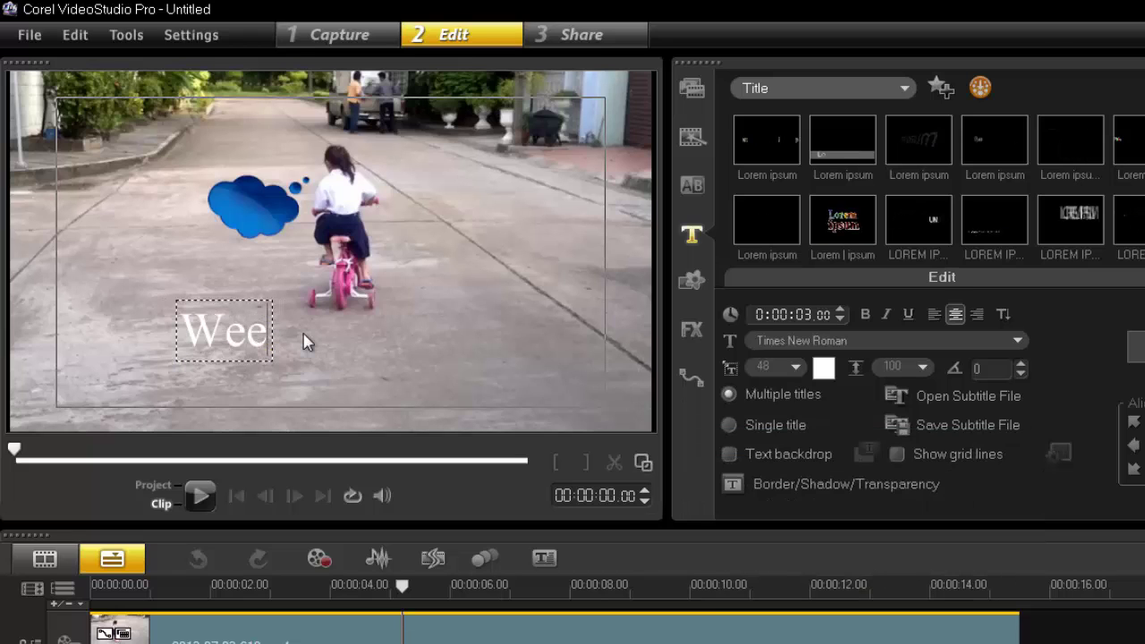
key(BackSpace)
key(BackSpace)
key(BackSpace)
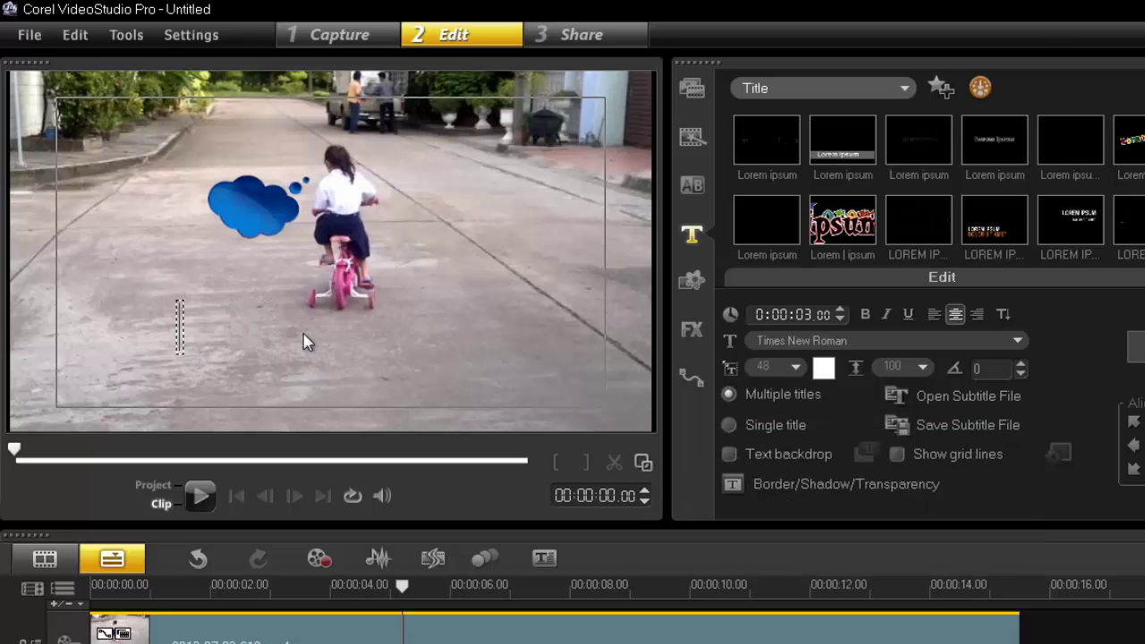
text(Fun)
click(430, 613)
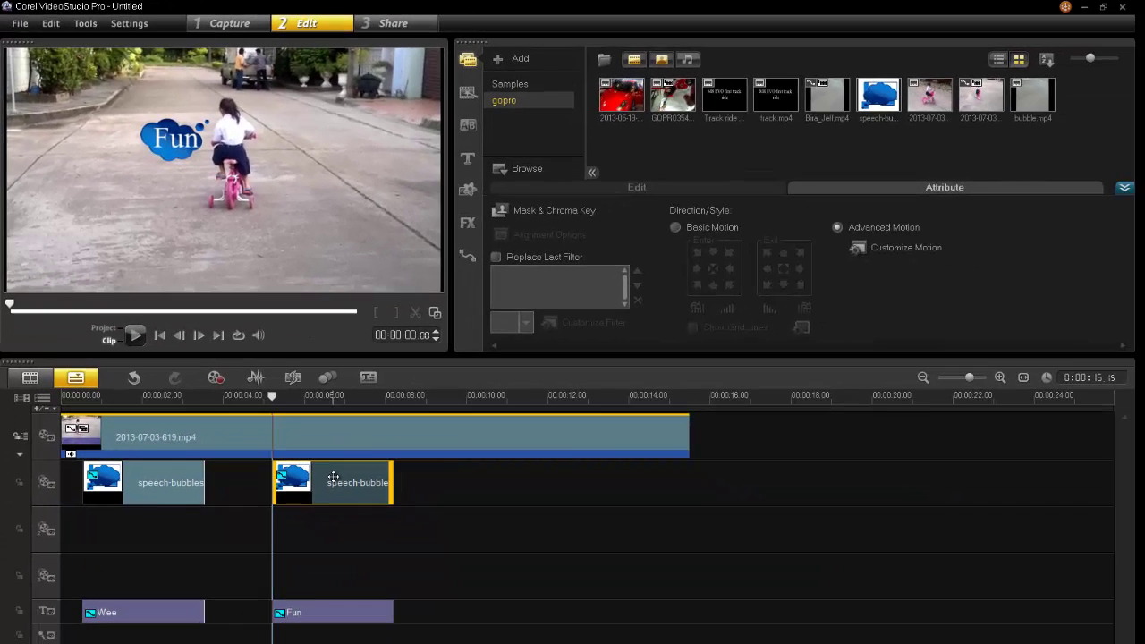
Step: Duplicate the speech bubble and the Fun title to about 00:00:10 on the timeline
drag(333, 478, 545, 483)
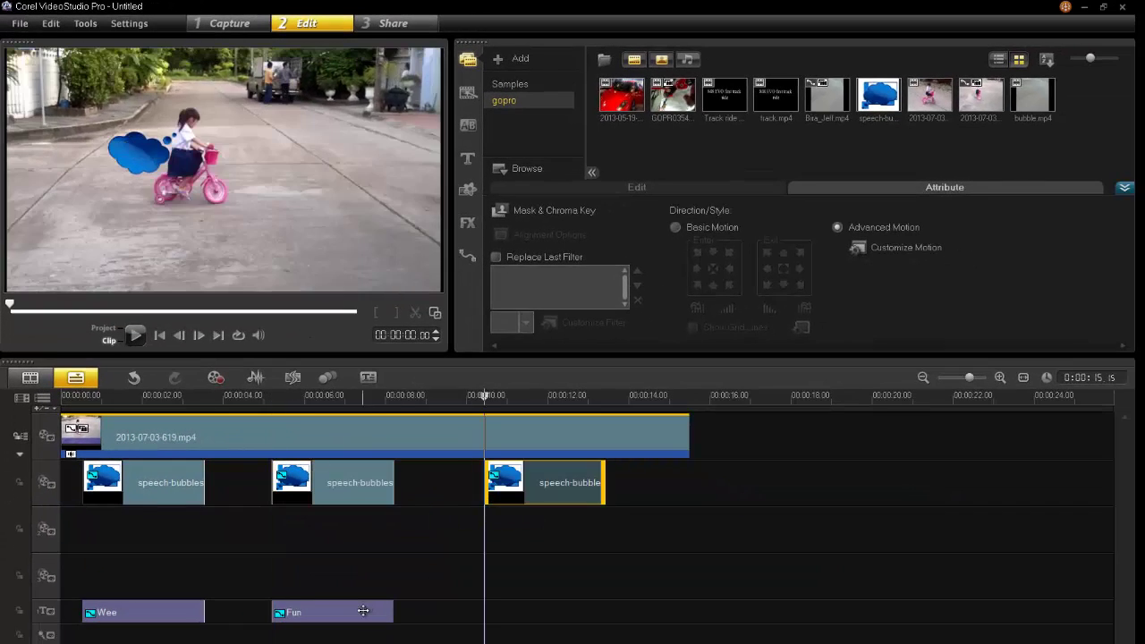
click(363, 611)
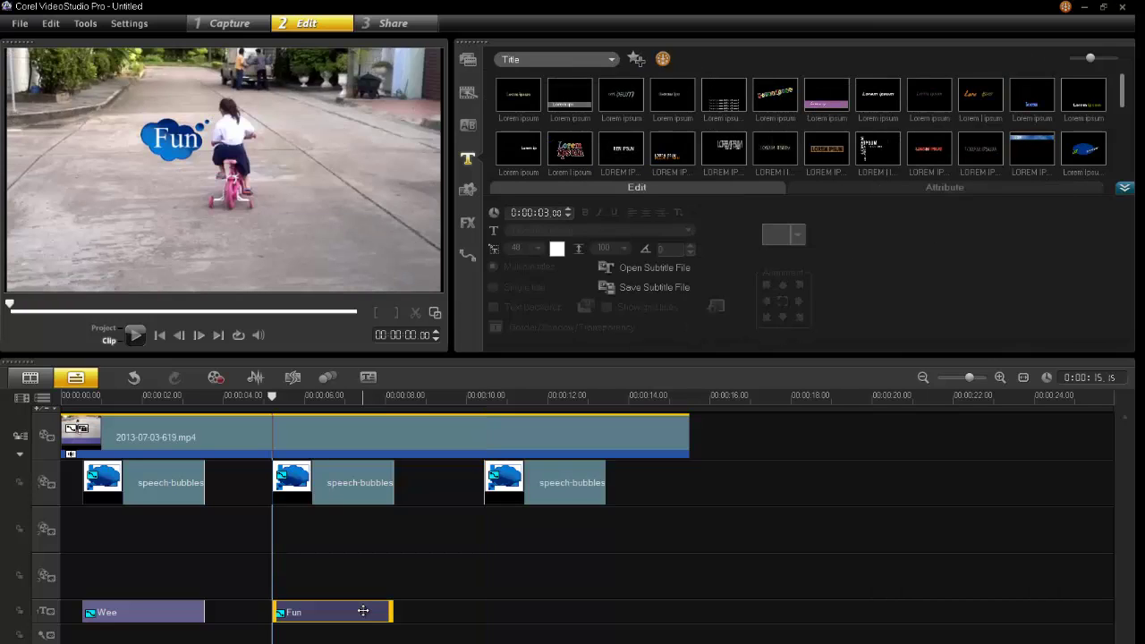
drag(363, 611, 483, 626)
click(556, 577)
drag(561, 410, 468, 408)
Step: Change the copied title's text from Fun to Whoopie
click(545, 612)
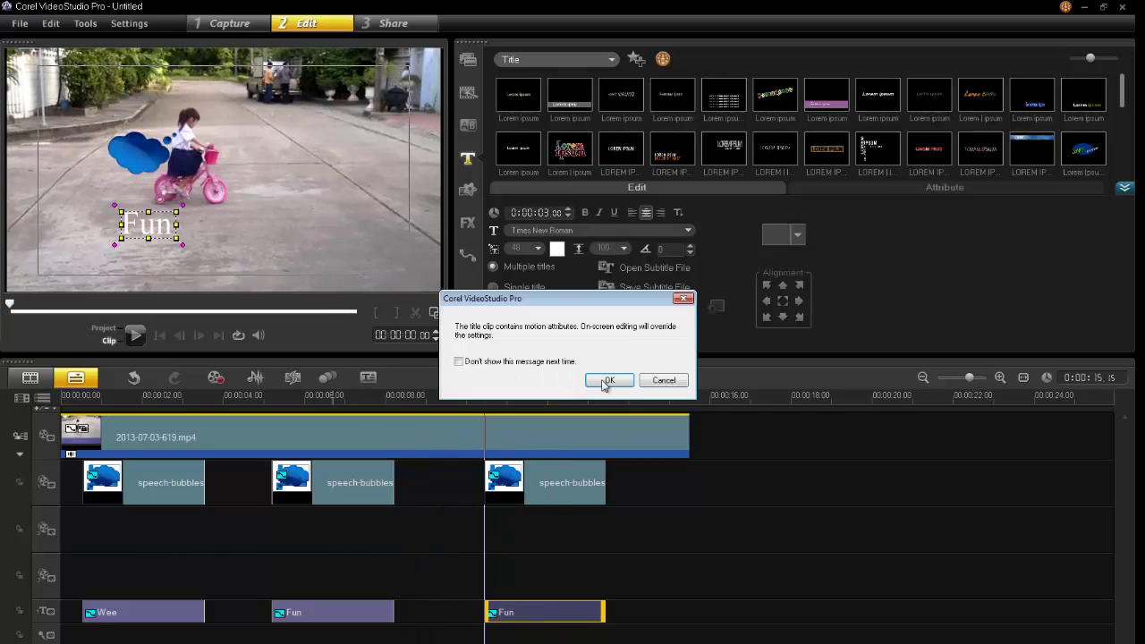
click(605, 383)
click(161, 226)
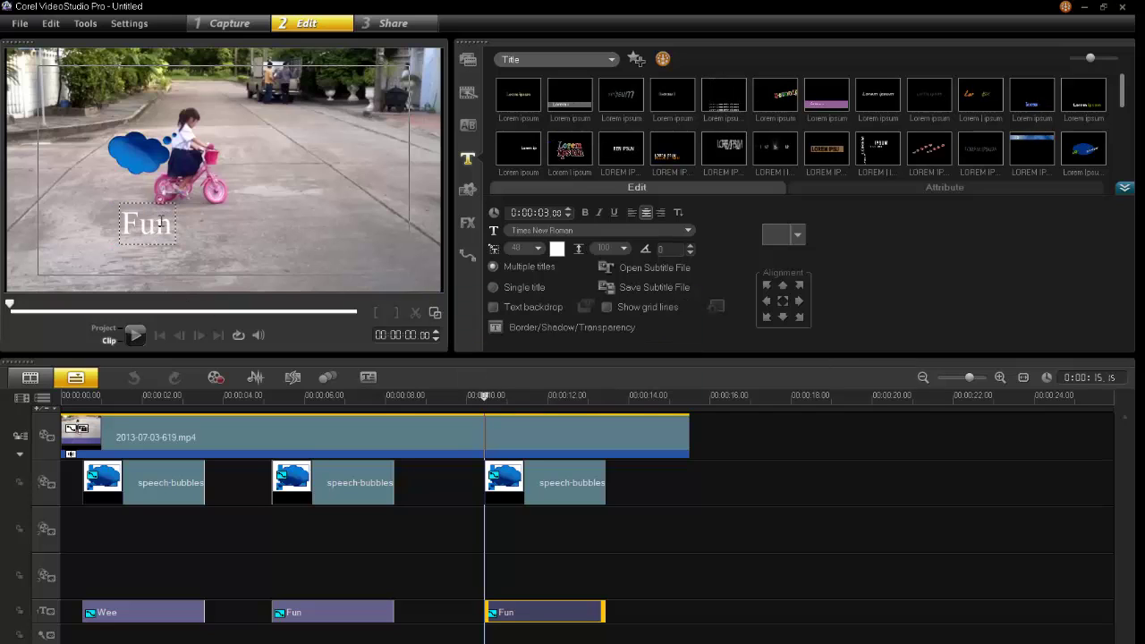
key(BackSpace)
key(BackSpace)
key(BackSpace)
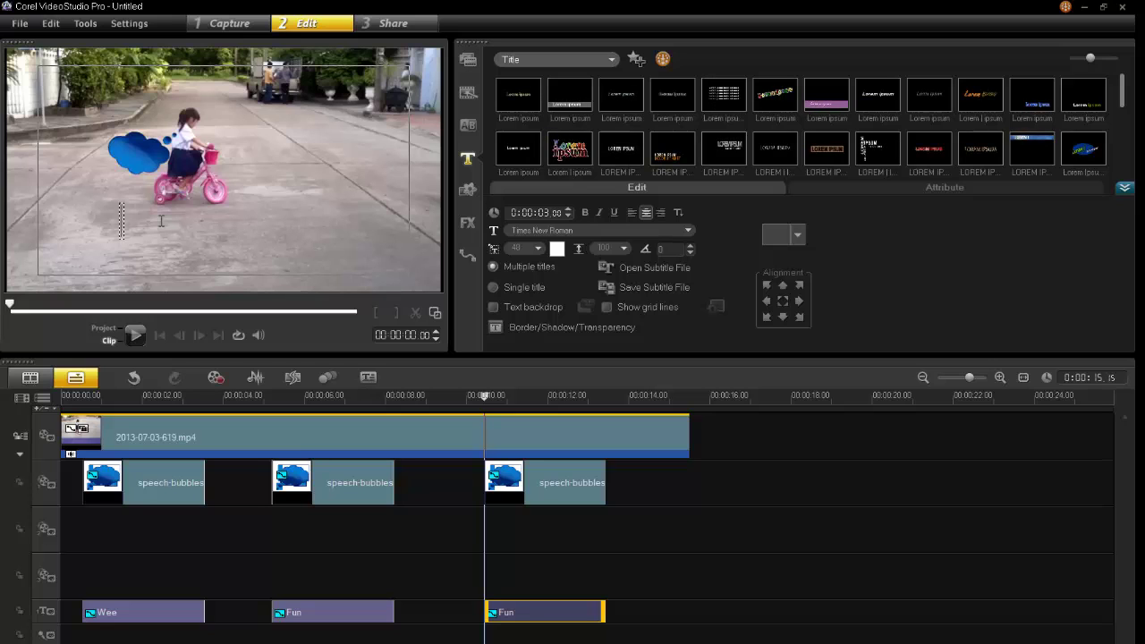
text(Wh)
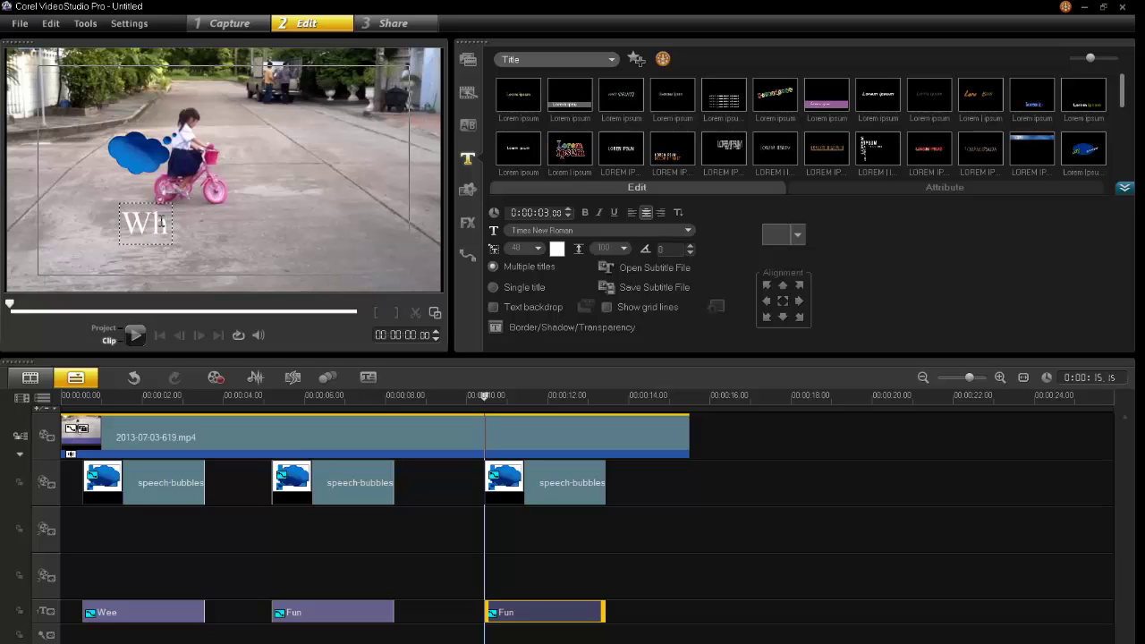
text(oopie)
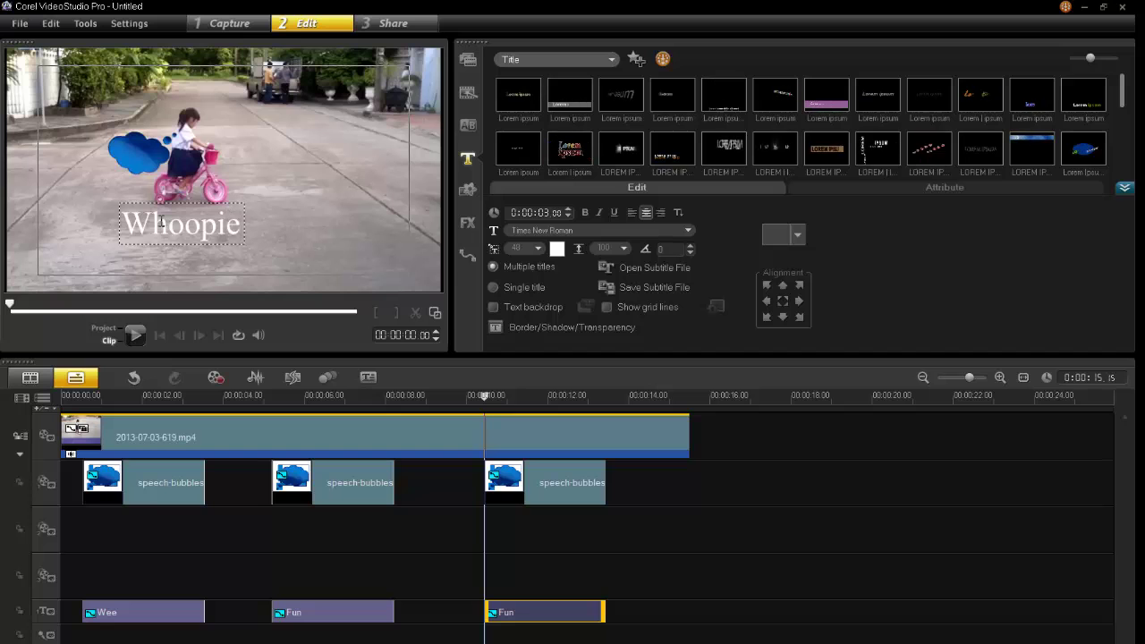
click(362, 397)
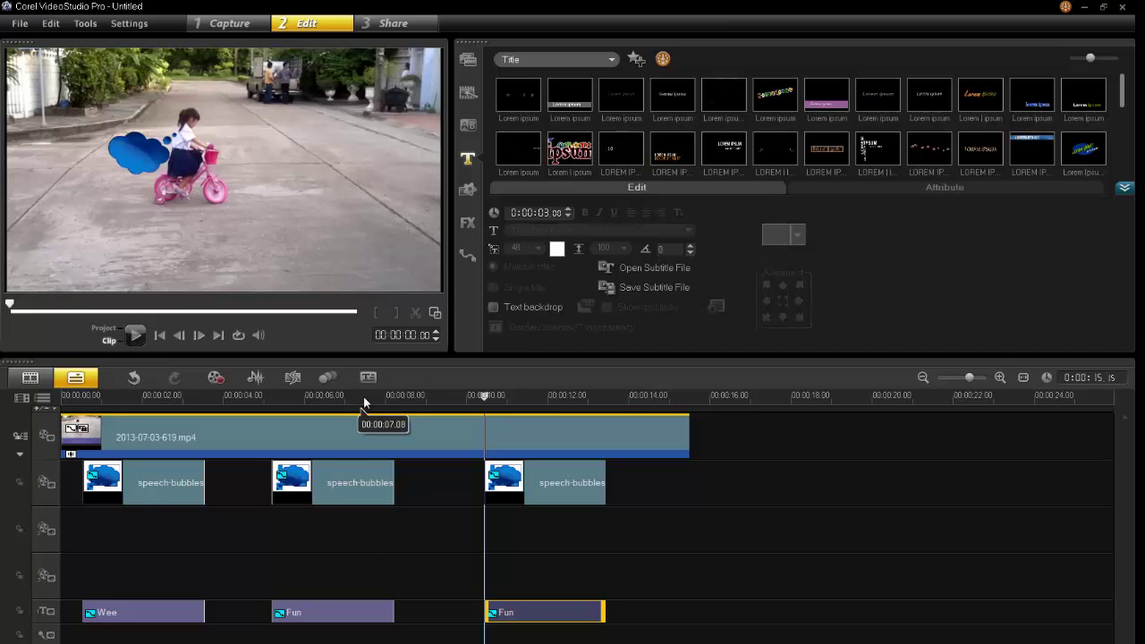
drag(365, 397, 69, 398)
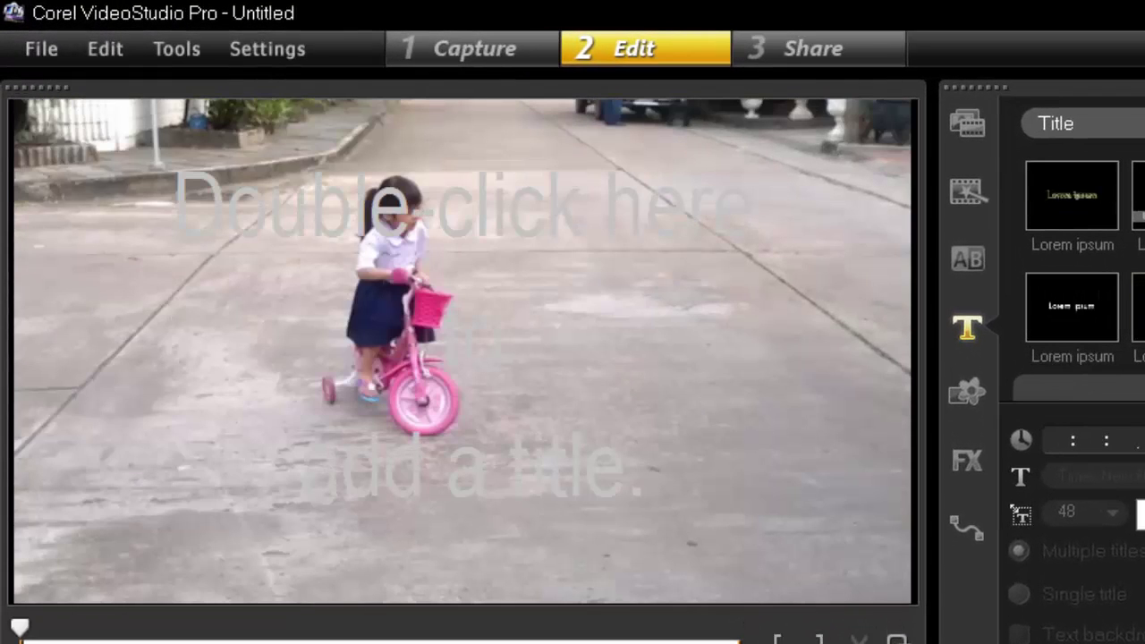